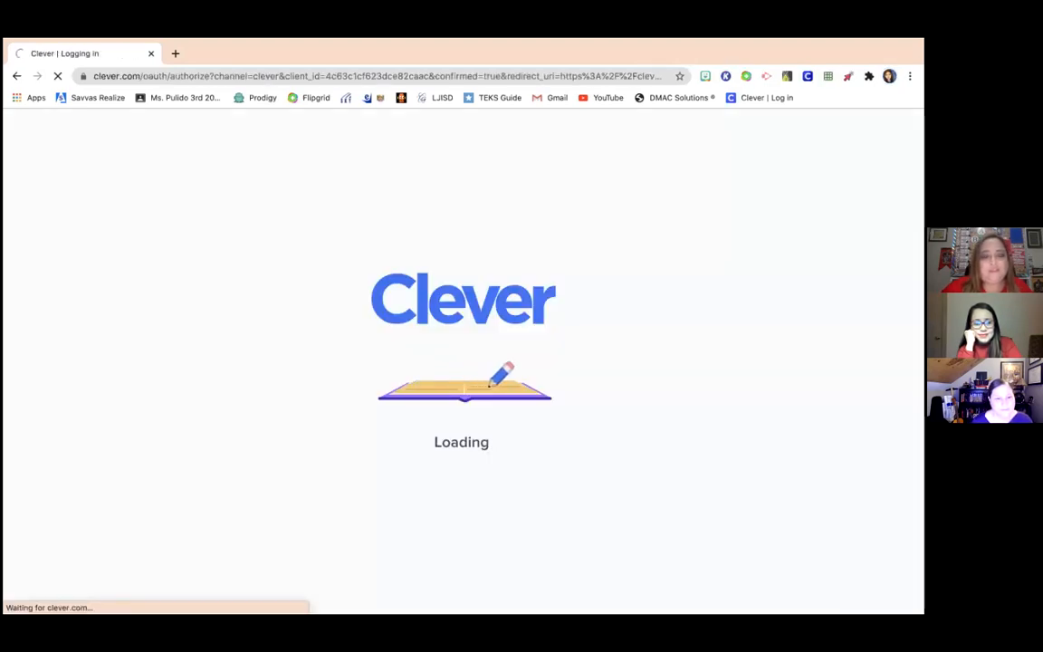
- Scroll the Clever Homeroom to review Classroom Resources tiles like Google Classroom, HMH Ed, myON and Imagine Math
{"action": "scroll", "coordinate": [390, 435], "scroll_direction": "down", "scroll_amount": 4}
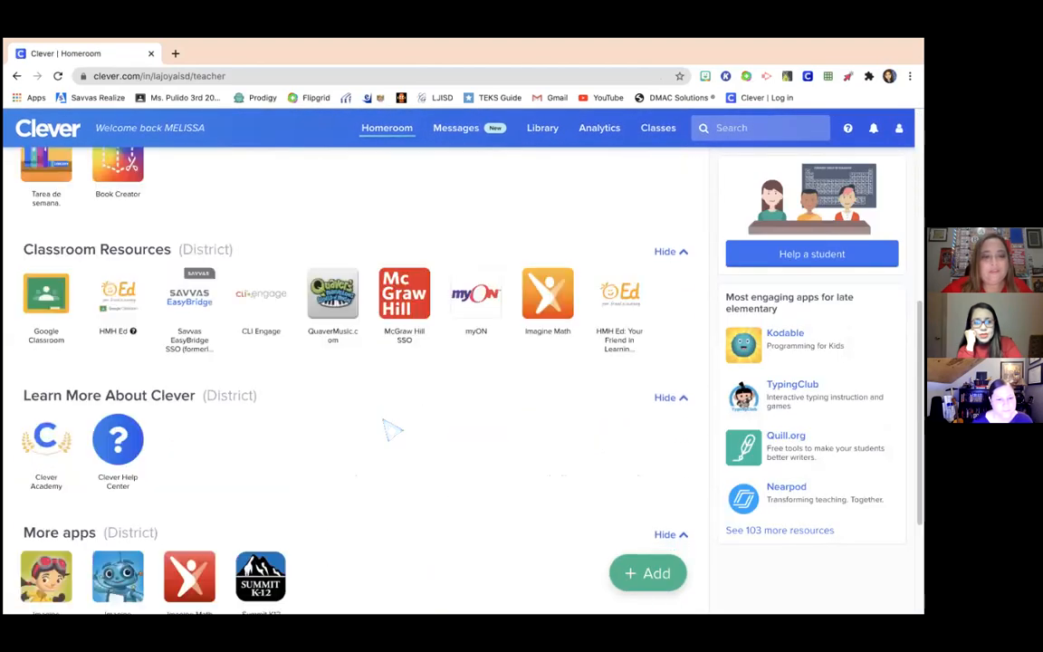
{"action": "scroll", "coordinate": [391, 430], "scroll_direction": "down", "scroll_amount": 1}
{"action": "scroll", "coordinate": [391, 430], "scroll_direction": "up", "scroll_amount": 1}
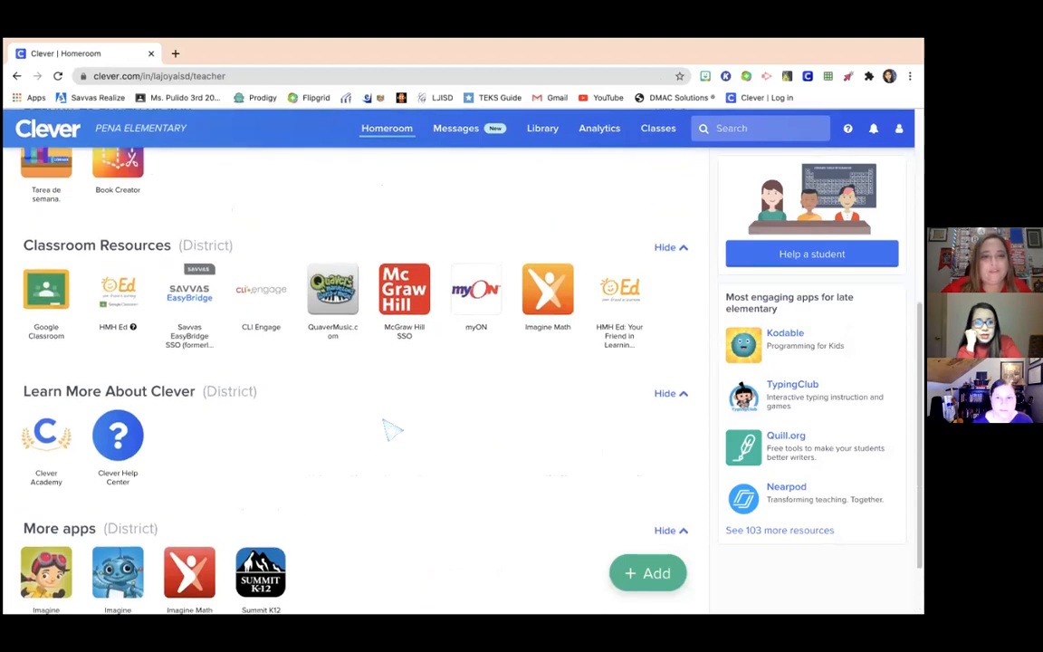
{"action": "scroll", "coordinate": [391, 430], "scroll_direction": "up", "scroll_amount": 1}
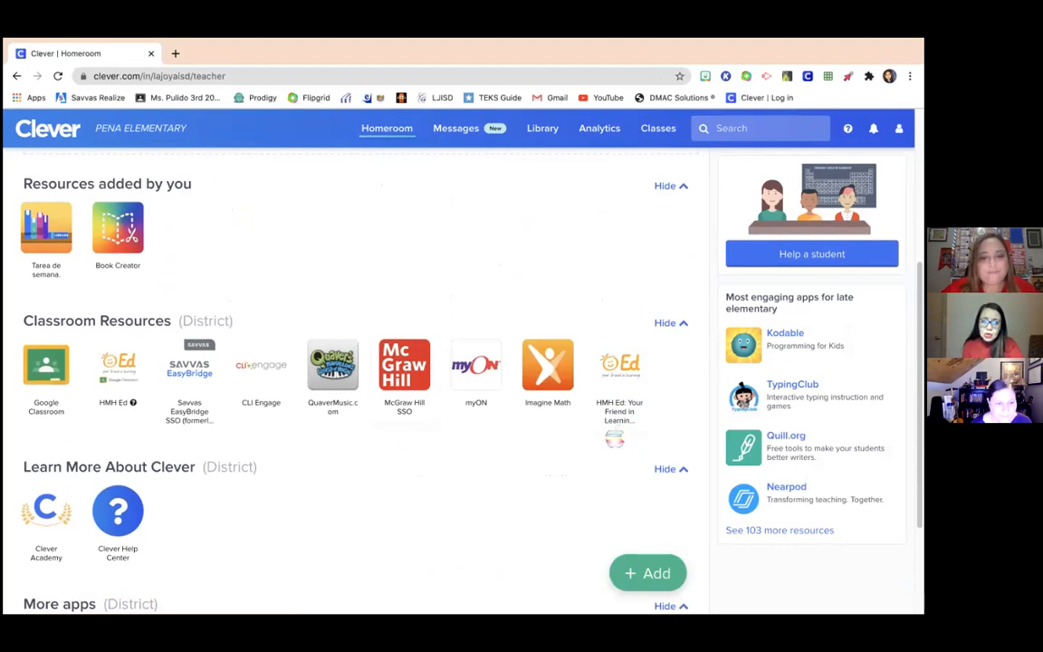
- Launch HMH Ed from Clever and open Discover for ¡Arriba la Lectura! Texas Grado 03
{"action": "left_click", "coordinate": [624, 398]}
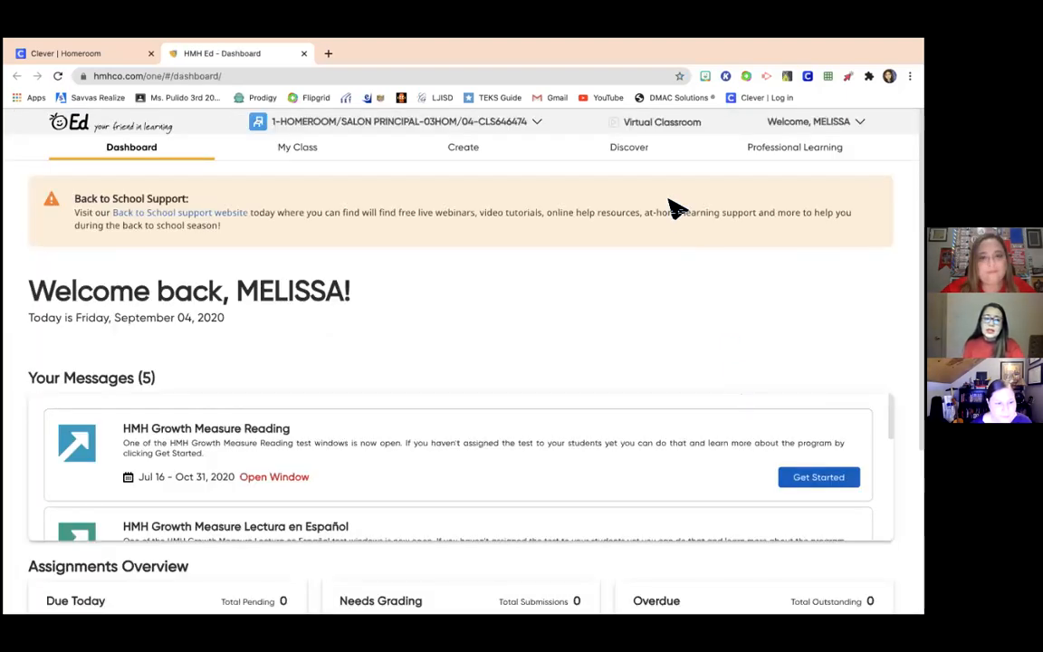
{"action": "left_click", "coordinate": [619, 154]}
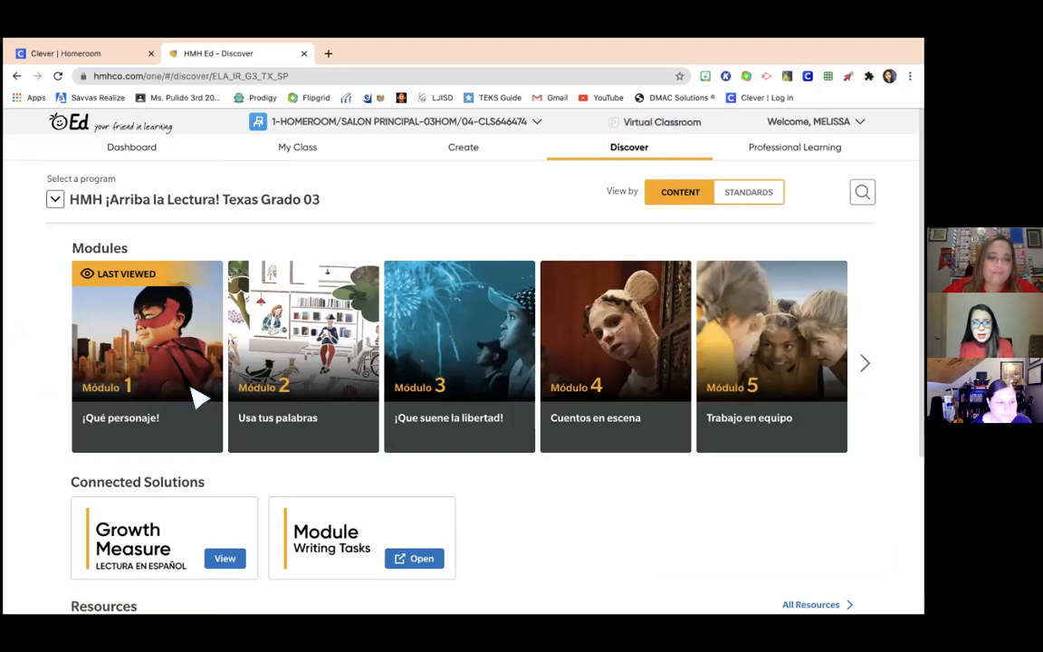
- Expand Módulo 1 ¡Qué personaje! and its Semana 1 lesson list
{"action": "left_click", "coordinate": [177, 359]}
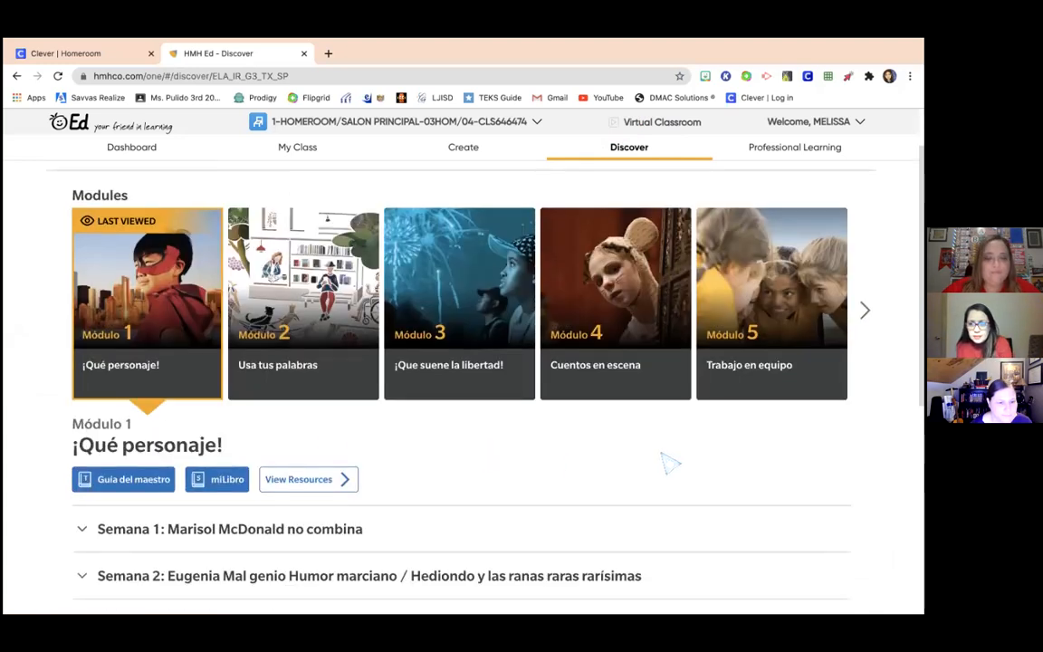
{"action": "scroll", "coordinate": [667, 464], "scroll_direction": "down", "scroll_amount": 2}
{"action": "left_click", "coordinate": [625, 430]}
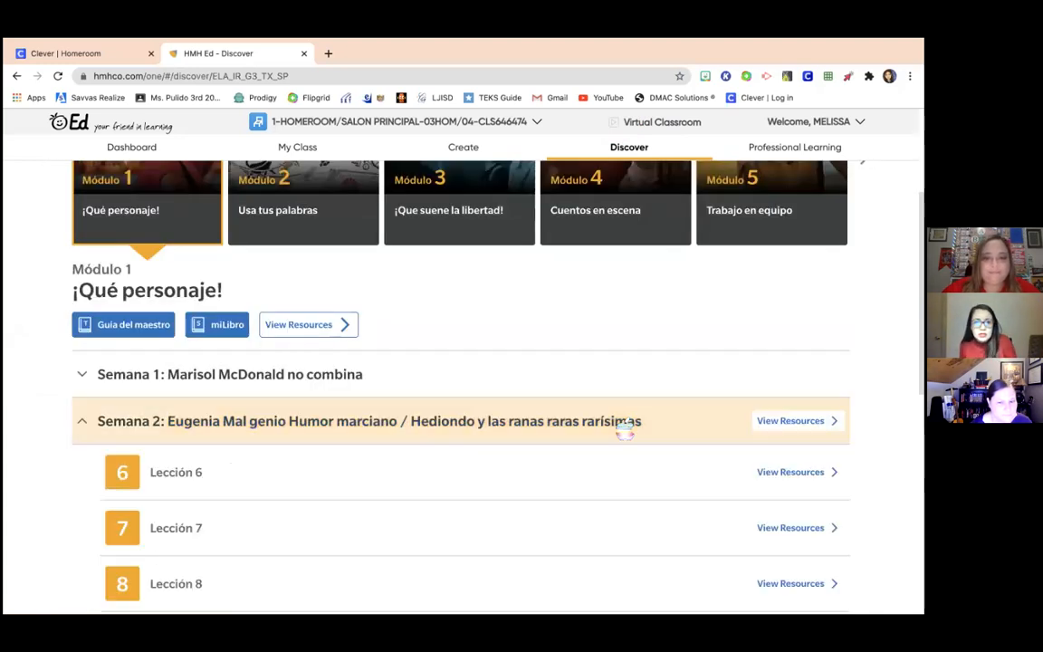
{"action": "left_click", "coordinate": [558, 382]}
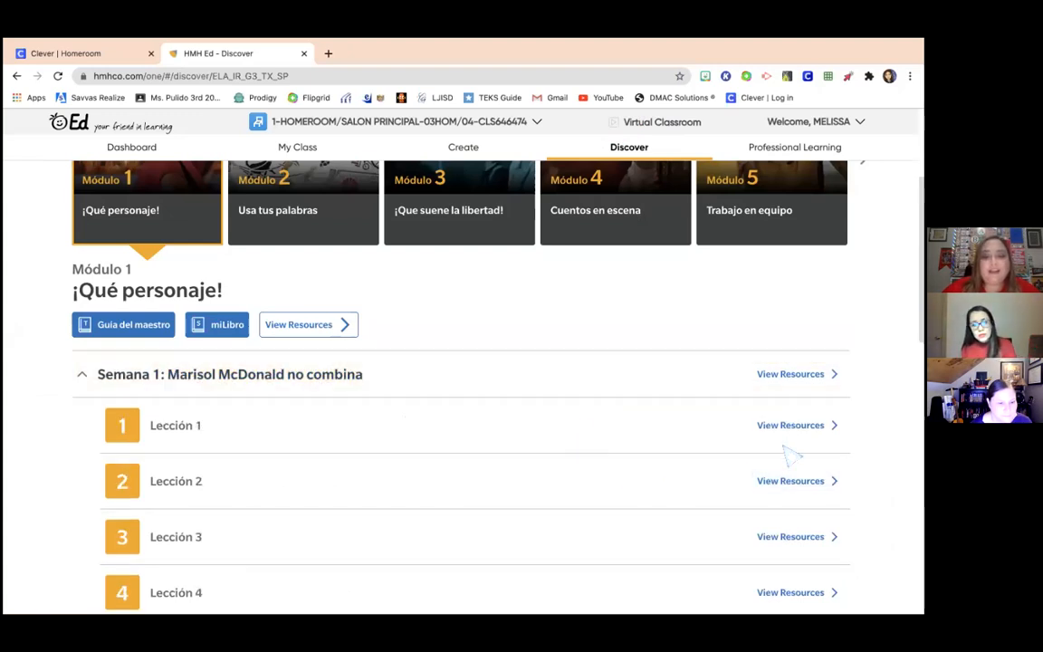
- Open Lección 2's resources and page forward to page 3 of 3
{"action": "left_click", "coordinate": [792, 483]}
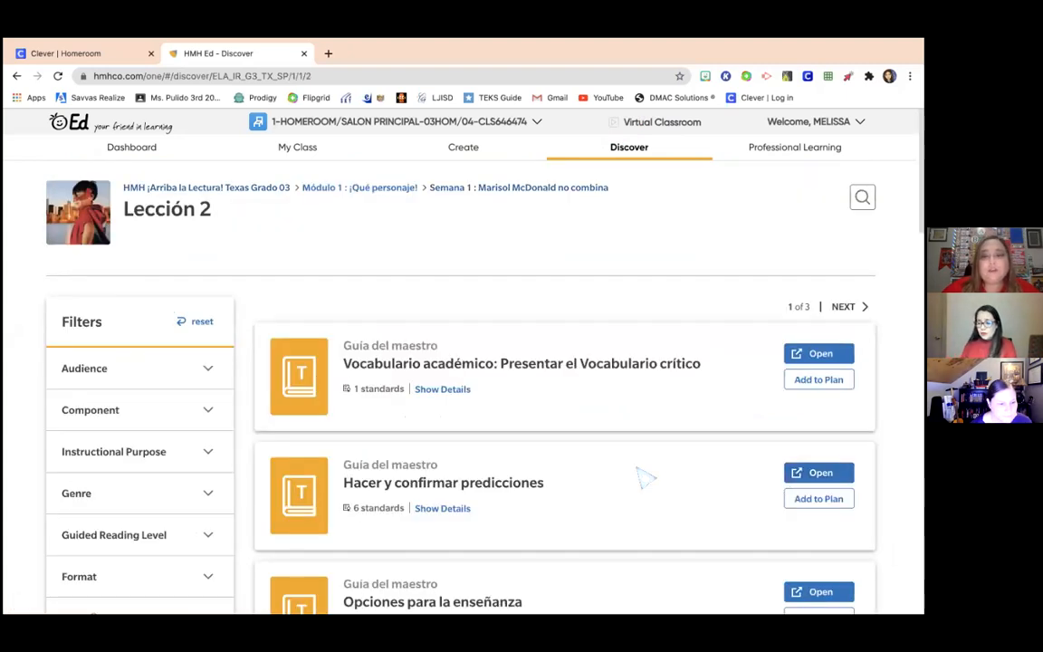
{"action": "scroll", "coordinate": [642, 475], "scroll_direction": "down", "scroll_amount": 20}
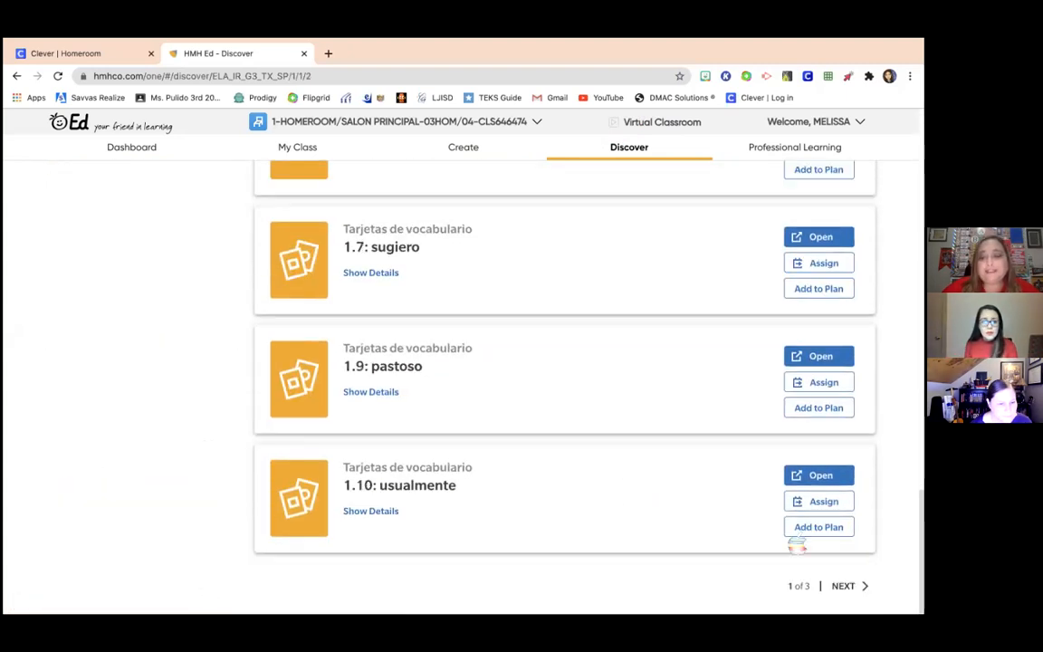
{"action": "left_click", "coordinate": [843, 586]}
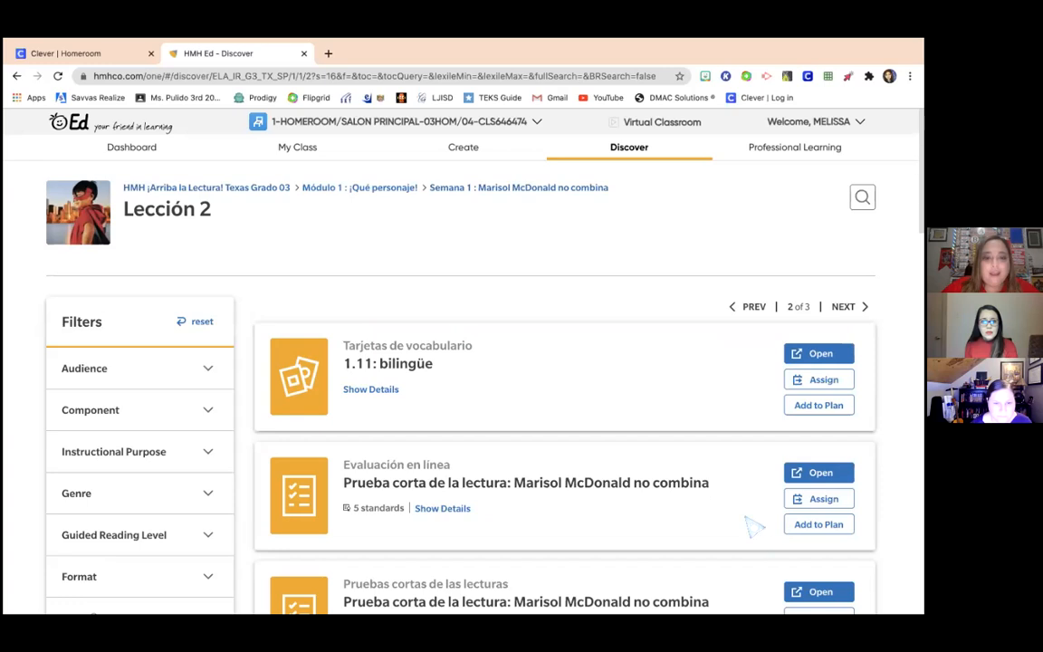
{"action": "scroll", "coordinate": [749, 525], "scroll_direction": "down", "scroll_amount": 20}
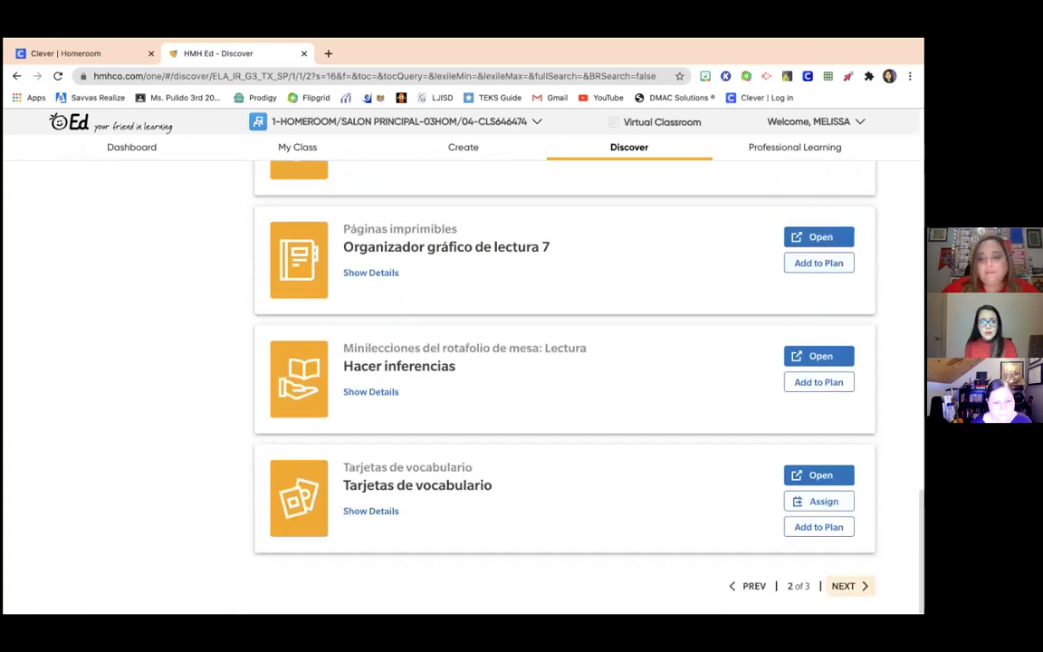
{"action": "left_click", "coordinate": [843, 585]}
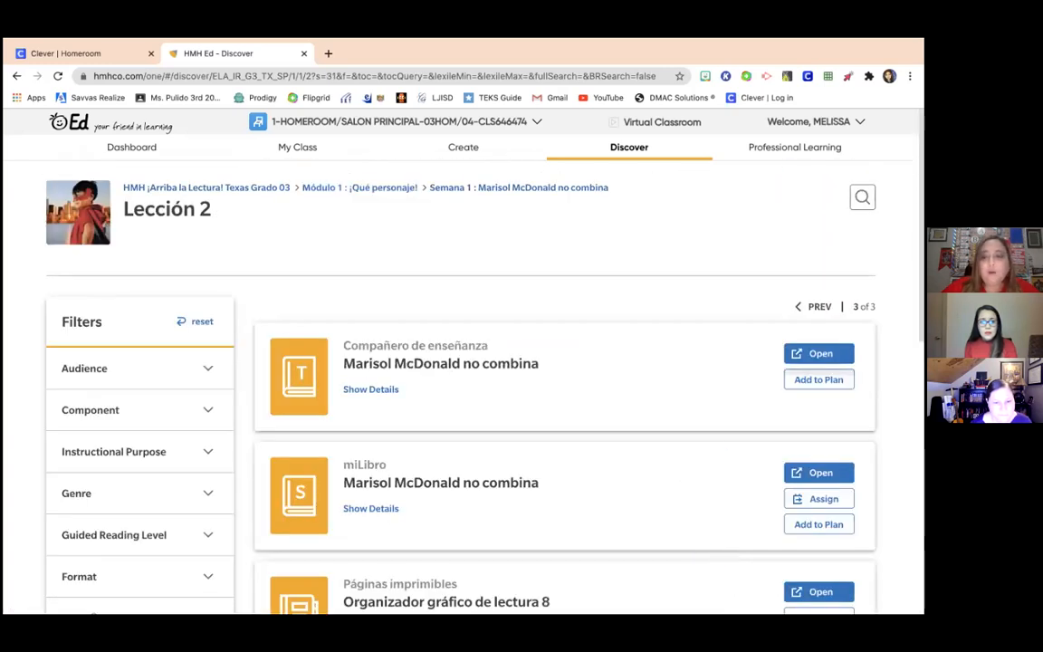
- Open the Marisol McDonald no combina miLibro reader and choose Share to Google Classroom
{"action": "left_click", "coordinate": [818, 472]}
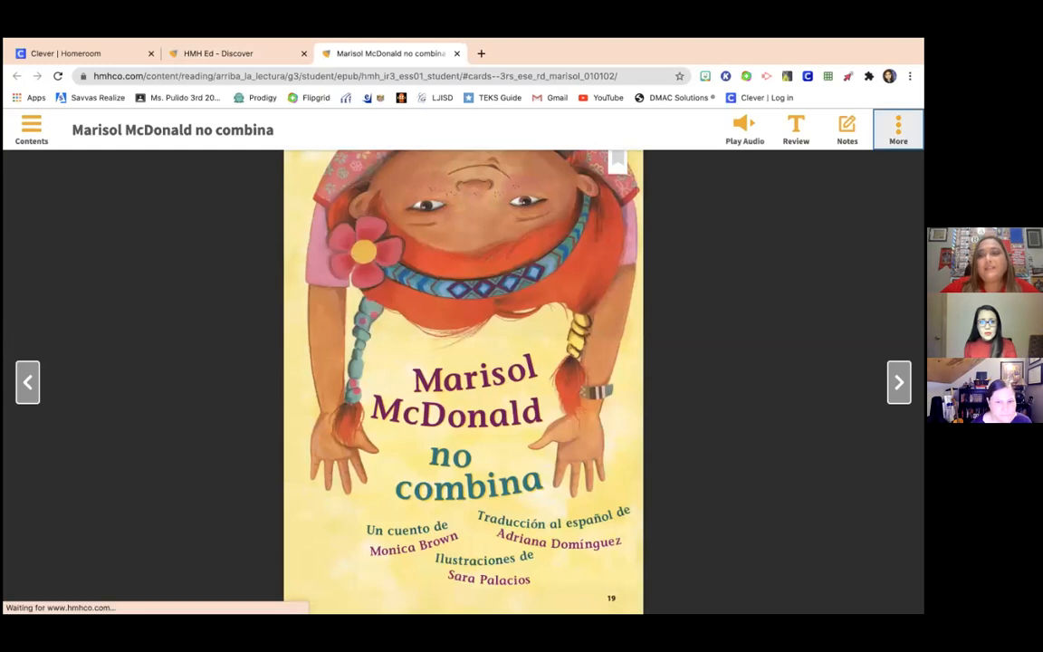
{"action": "left_click", "coordinate": [898, 129]}
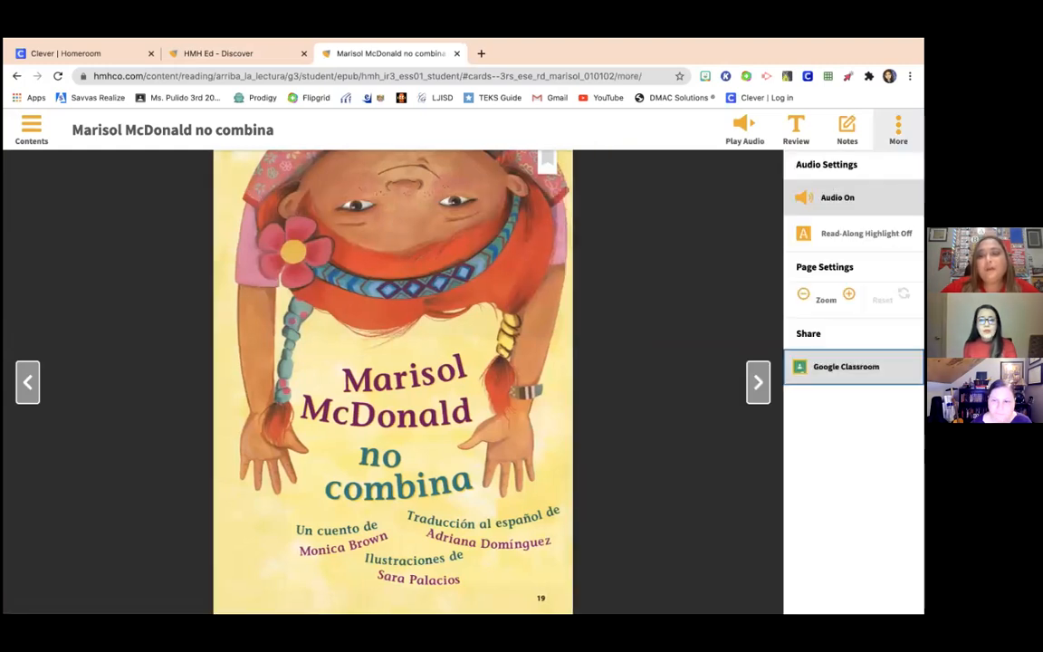
{"action": "left_click", "coordinate": [846, 366]}
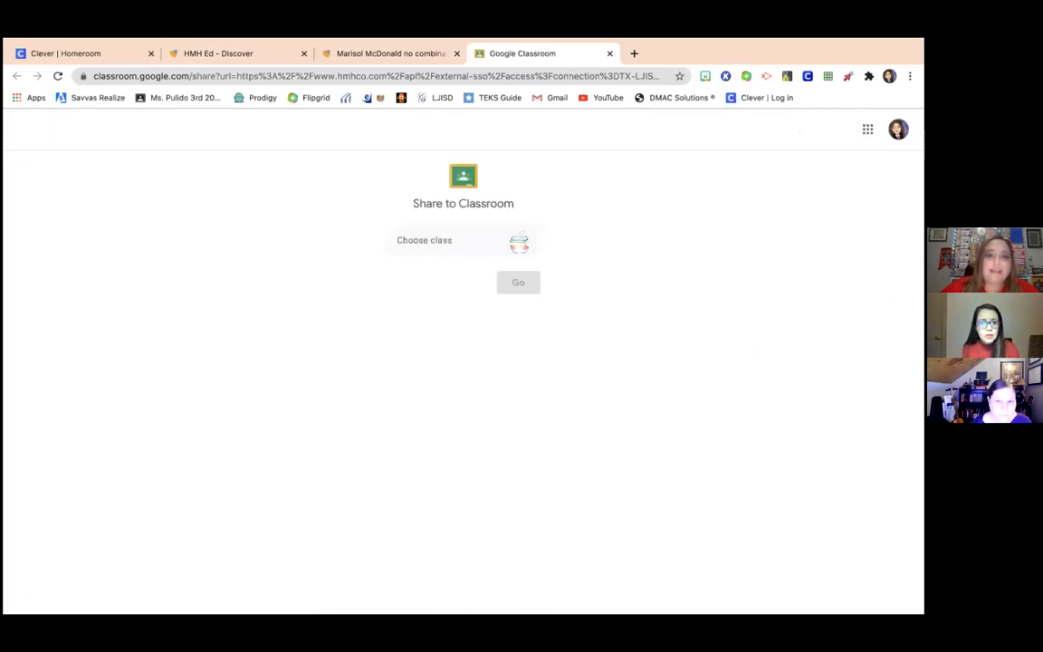
- Pick the teacher's 3rd-grade class and Create assignment, then continue to the assignment form
{"action": "left_click", "coordinate": [524, 242]}
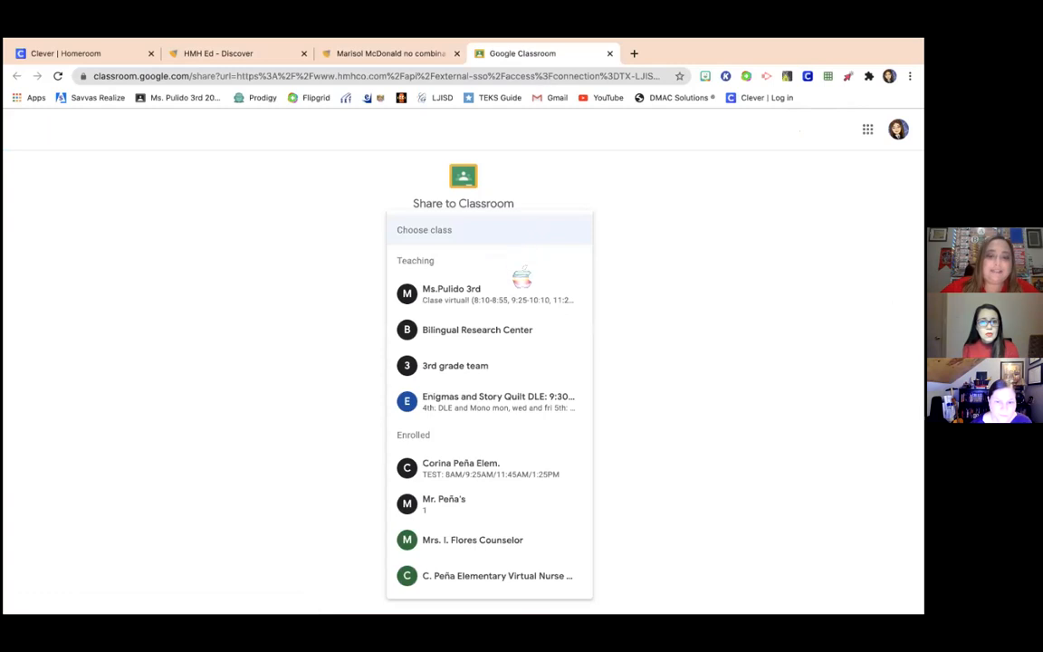
{"action": "left_click", "coordinate": [534, 300]}
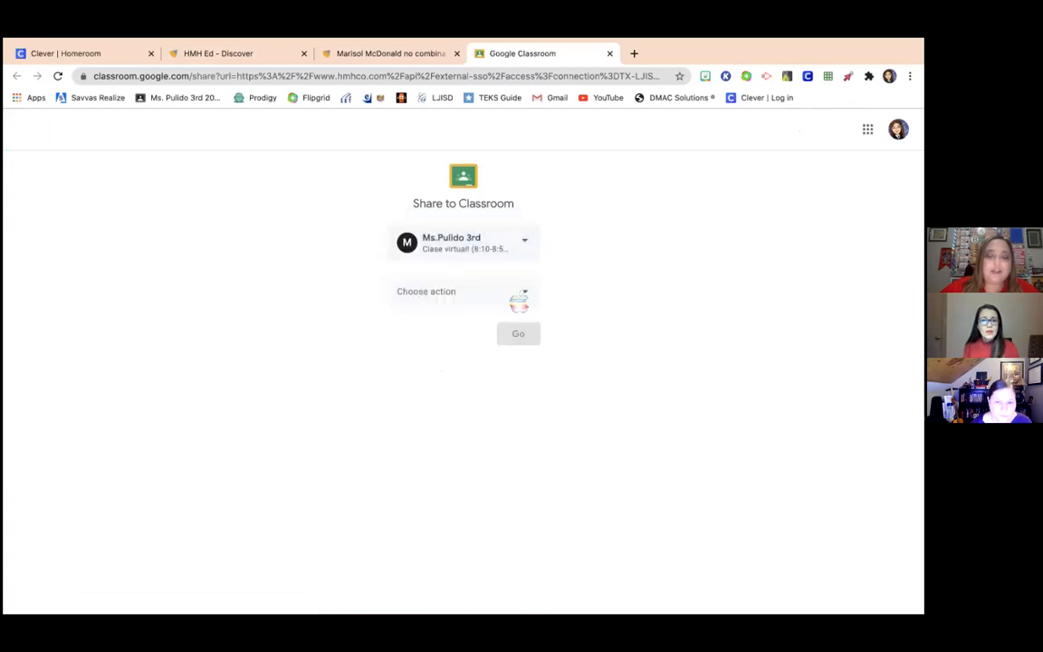
{"action": "left_click", "coordinate": [529, 294]}
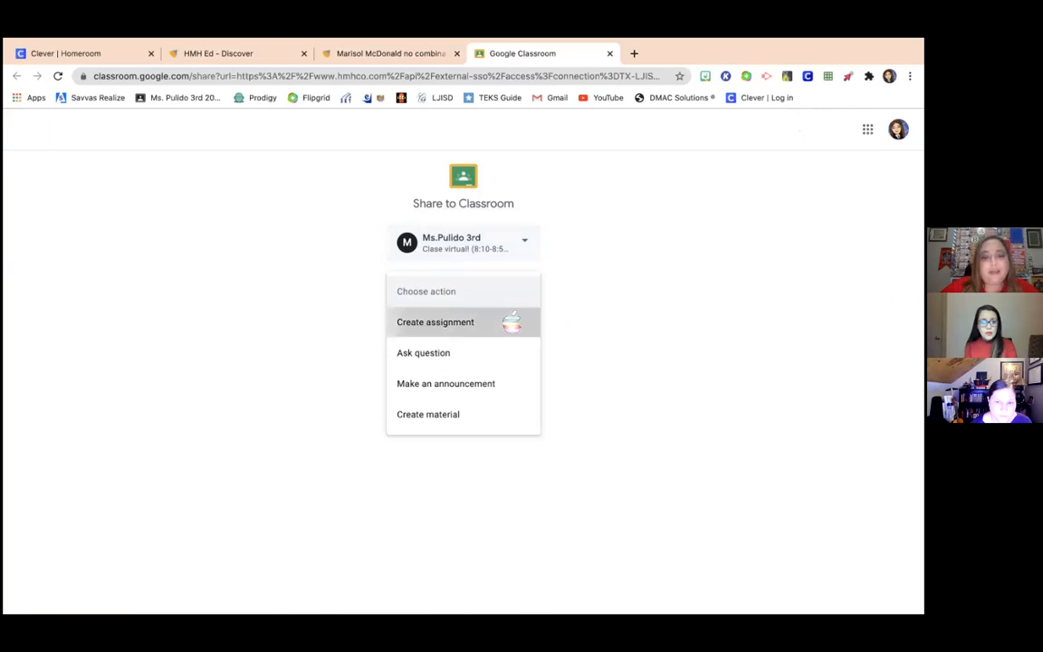
{"action": "left_click", "coordinate": [509, 322]}
{"action": "left_click", "coordinate": [523, 334]}
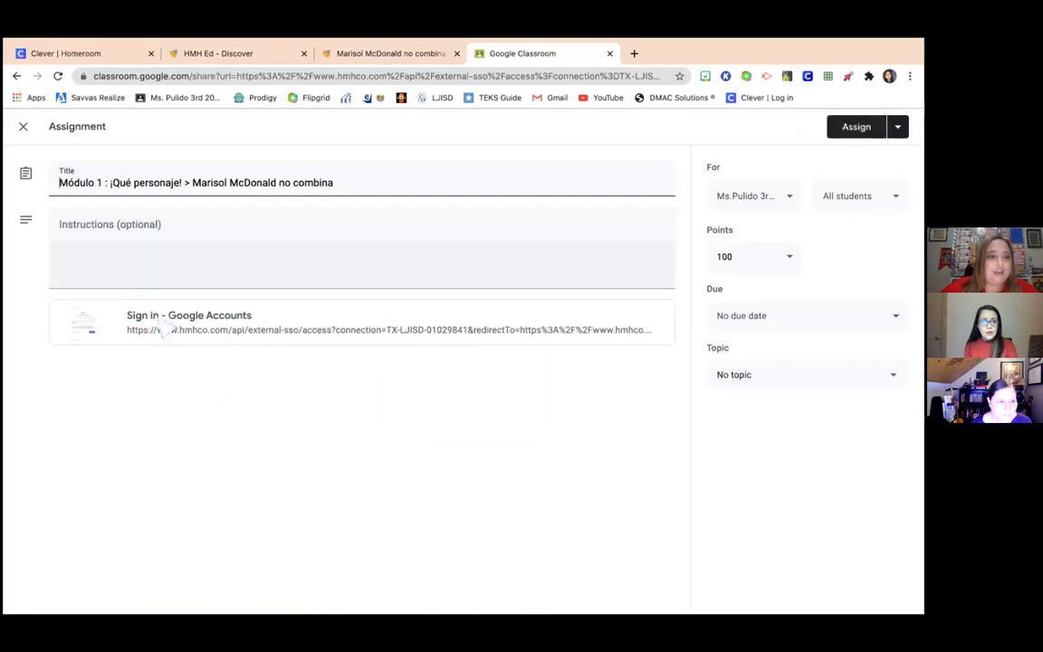
- File the assignment under topic Semana 1 (9-08-2020 al 9-11-2020)
{"action": "left_click", "coordinate": [106, 235]}
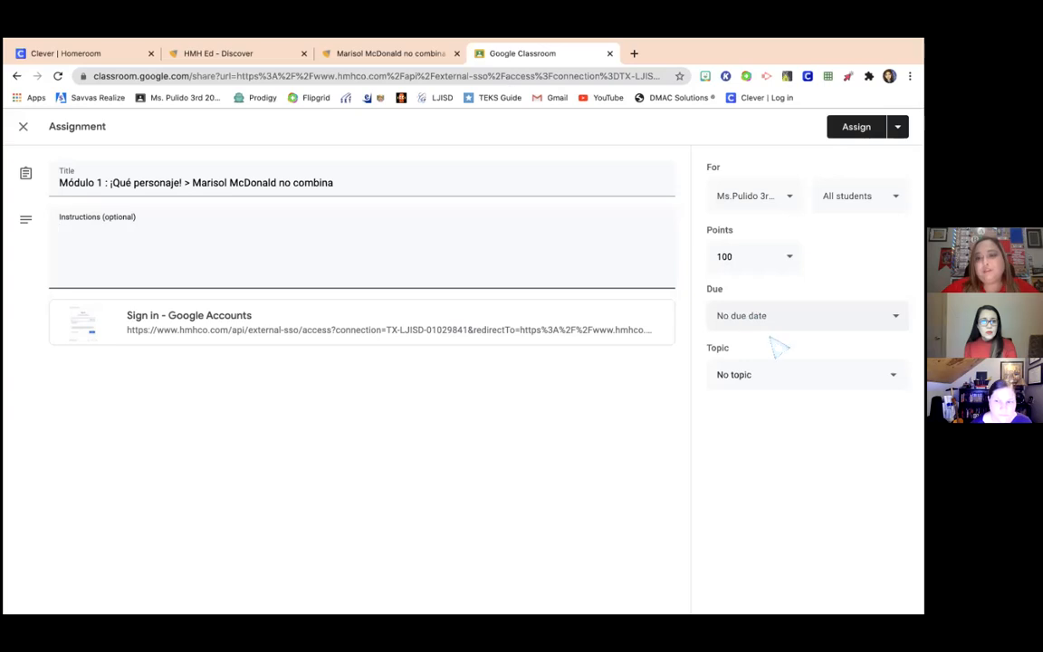
{"action": "left_click", "coordinate": [785, 376]}
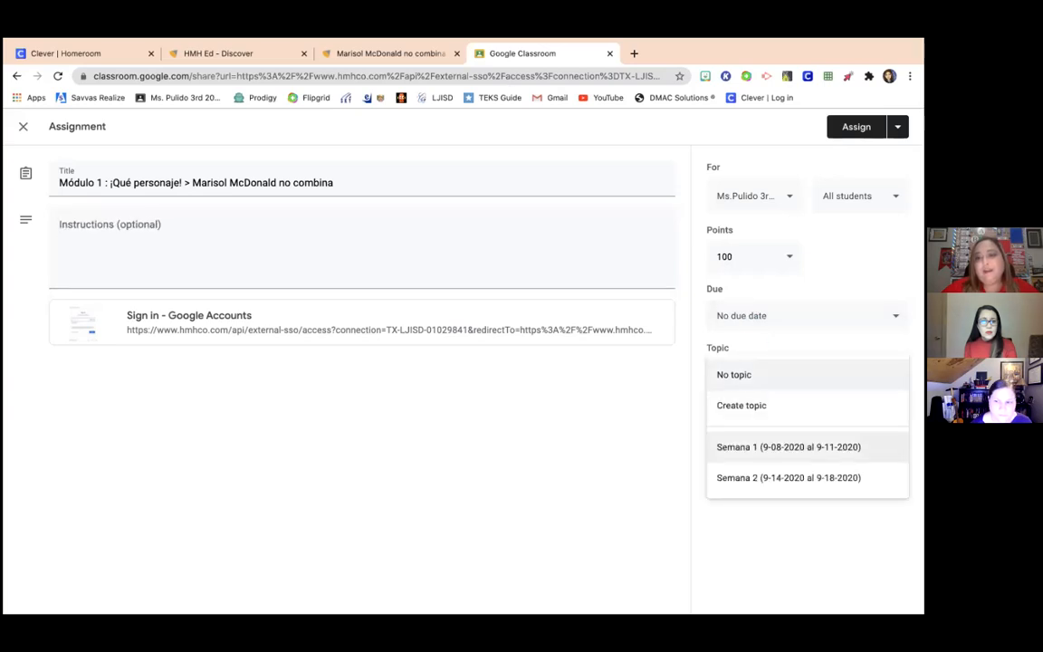
{"action": "left_click", "coordinate": [787, 446]}
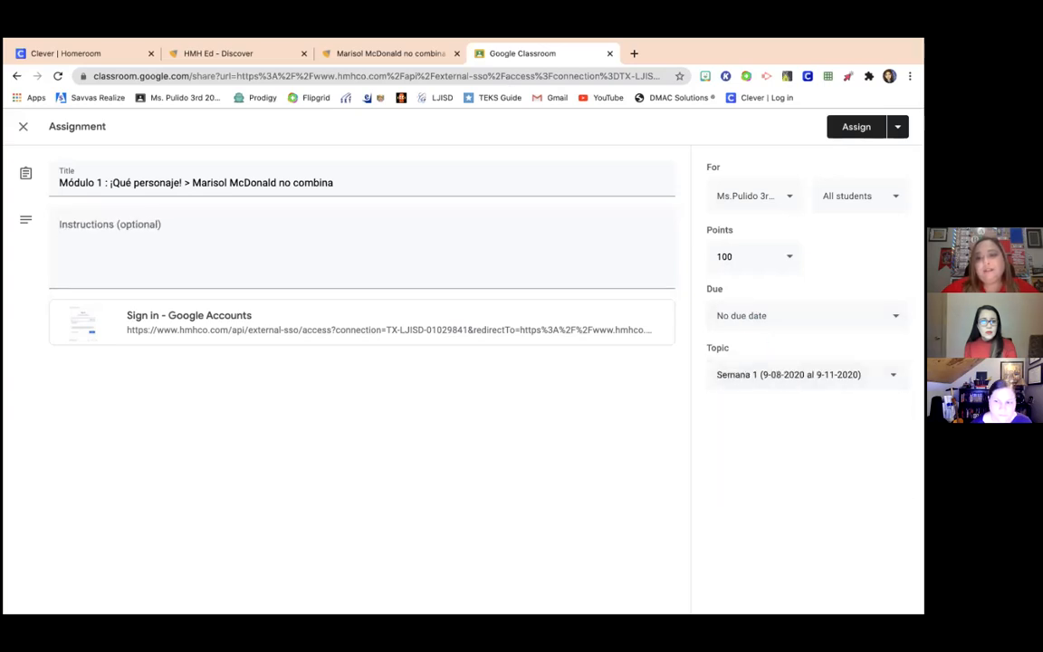
- Set the due date to Tue, Sep 8 and assign it to the class
{"action": "left_click", "coordinate": [784, 320]}
{"action": "left_click", "coordinate": [786, 365]}
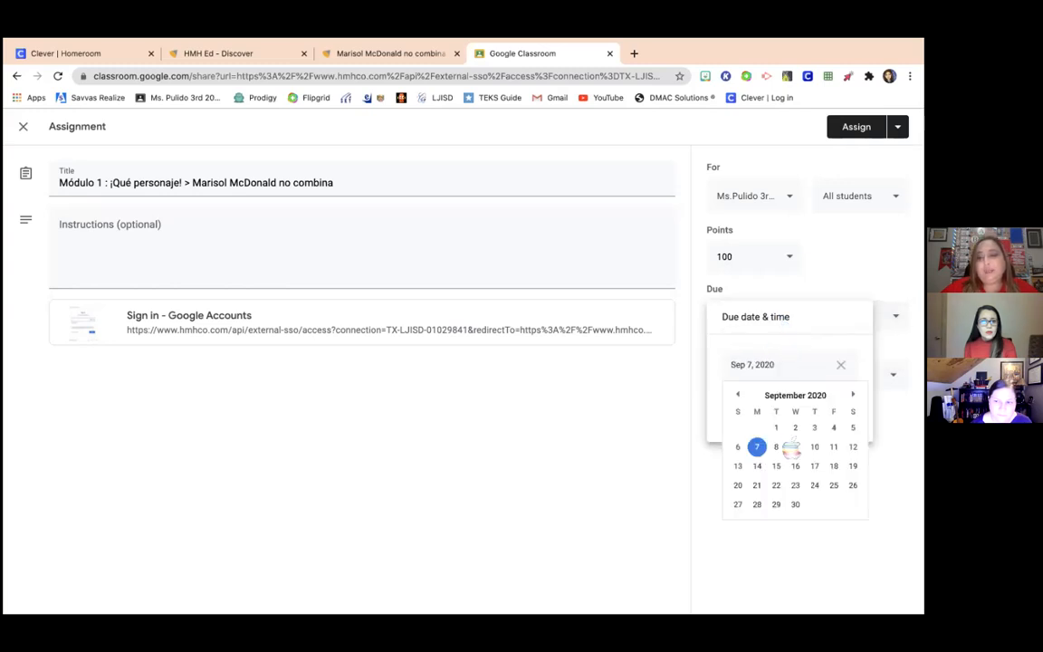
{"action": "left_click", "coordinate": [776, 446]}
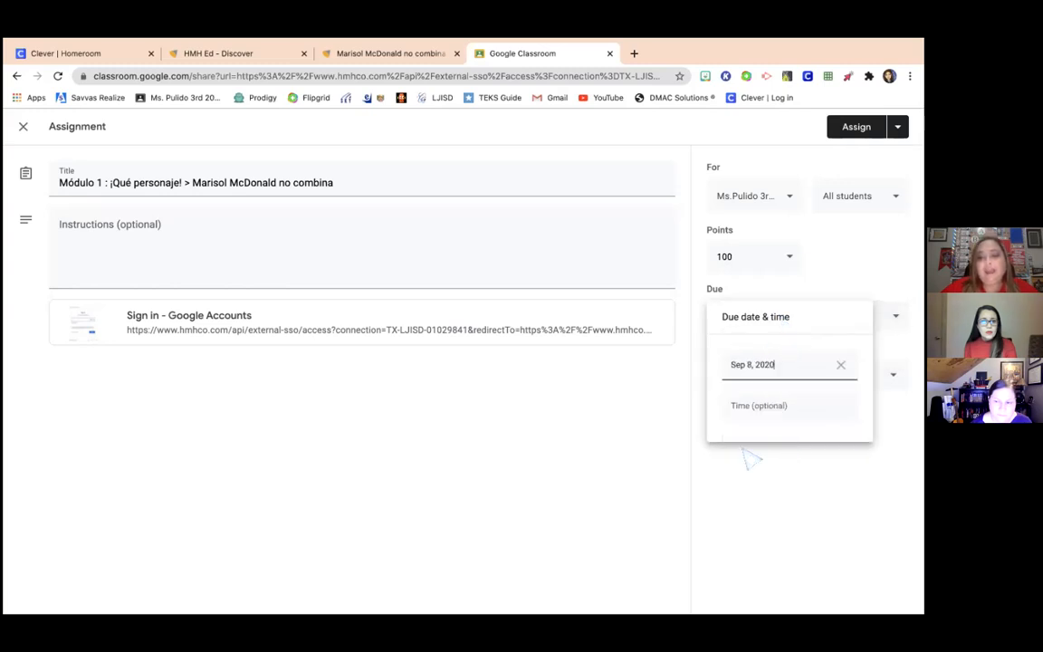
{"action": "left_click", "coordinate": [620, 439]}
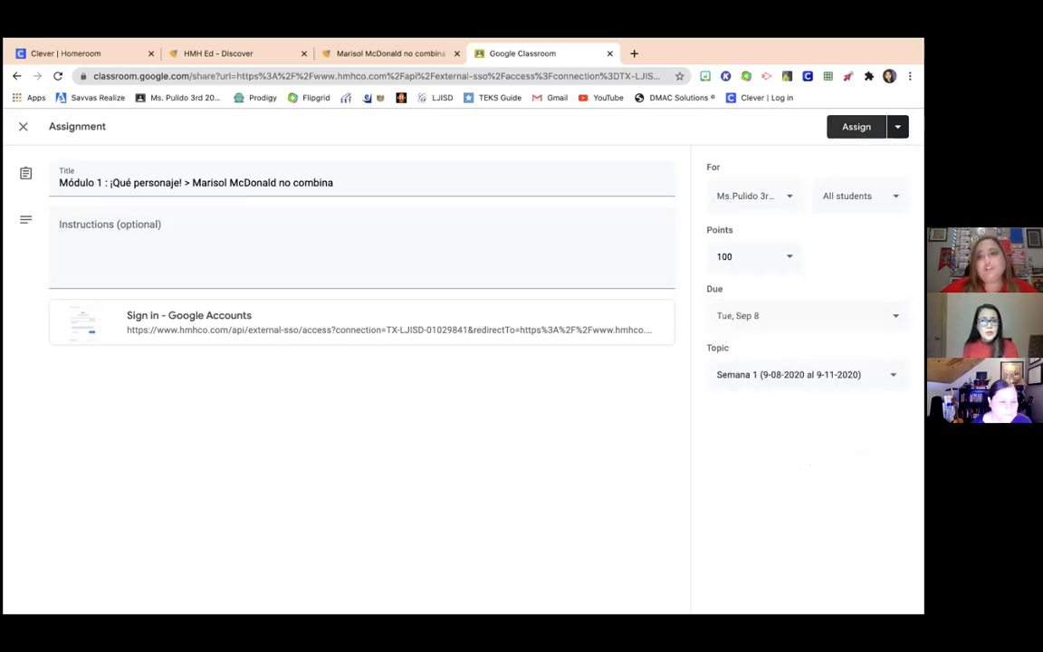
{"action": "left_click", "coordinate": [855, 126]}
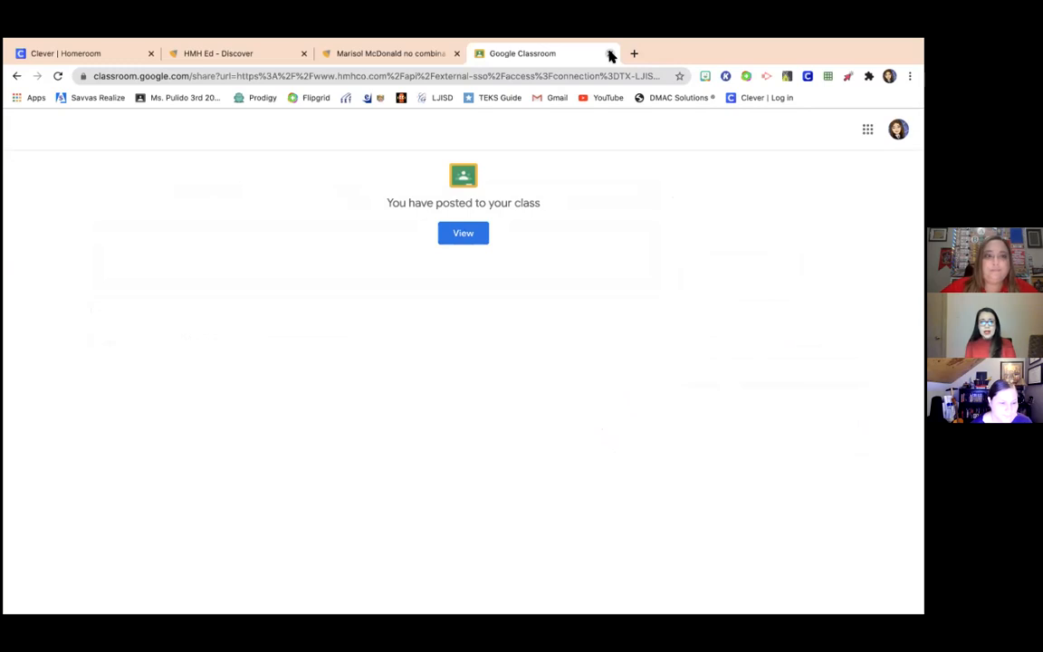
{"action": "left_click", "coordinate": [610, 55]}
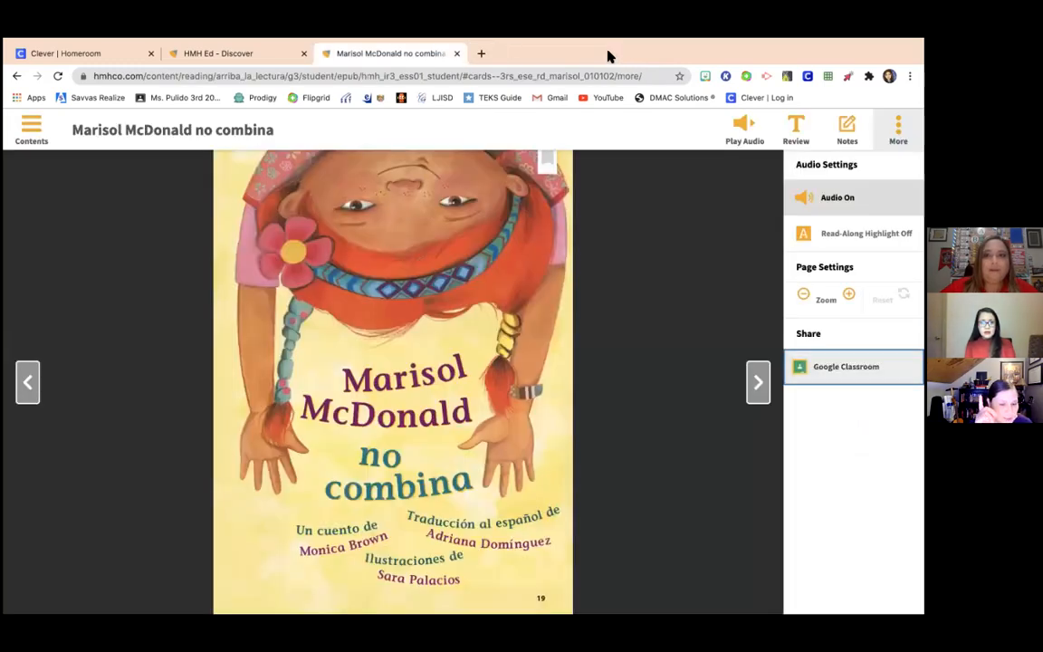
{"action": "left_click", "coordinate": [456, 54]}
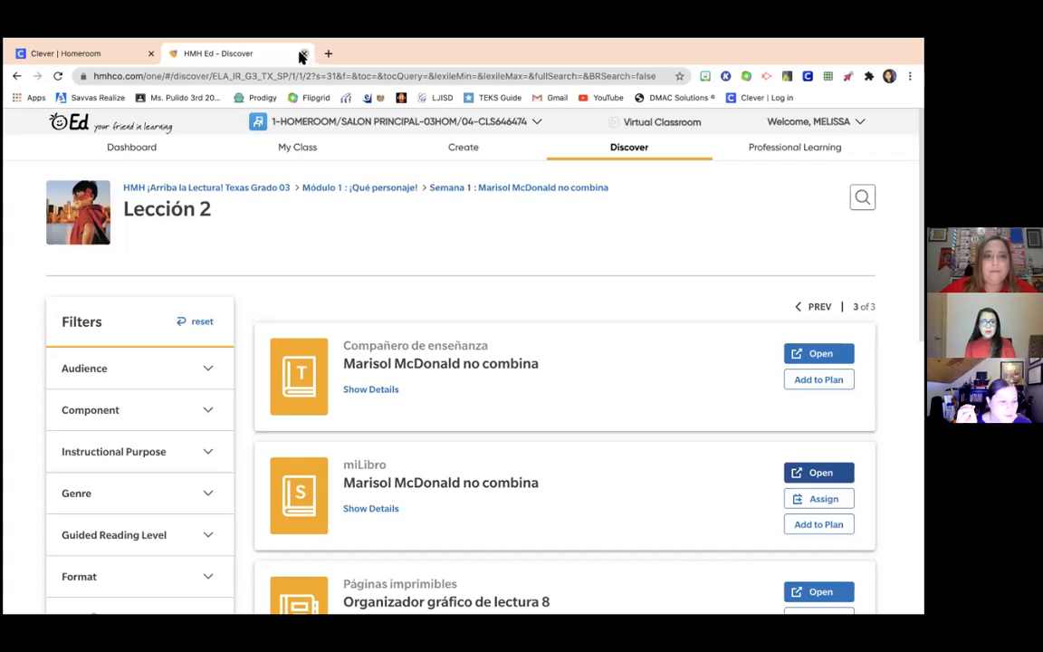
{"action": "left_click", "coordinate": [302, 54]}
{"action": "left_click", "coordinate": [898, 128]}
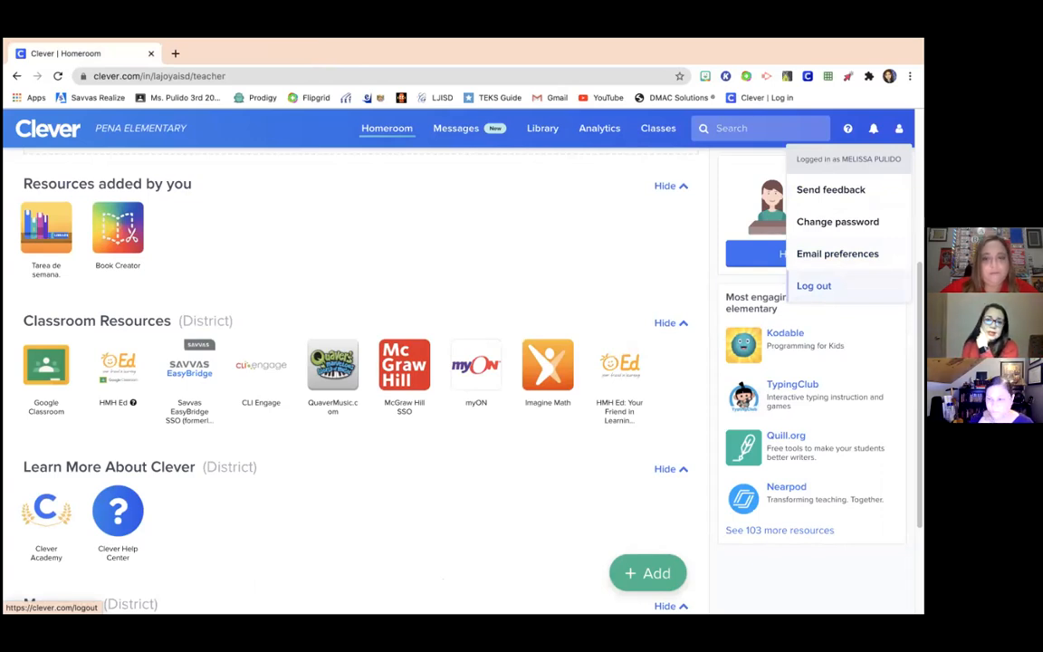
- Log out of Clever and sign the teacher out of their Google account
{"action": "left_click", "coordinate": [813, 285]}
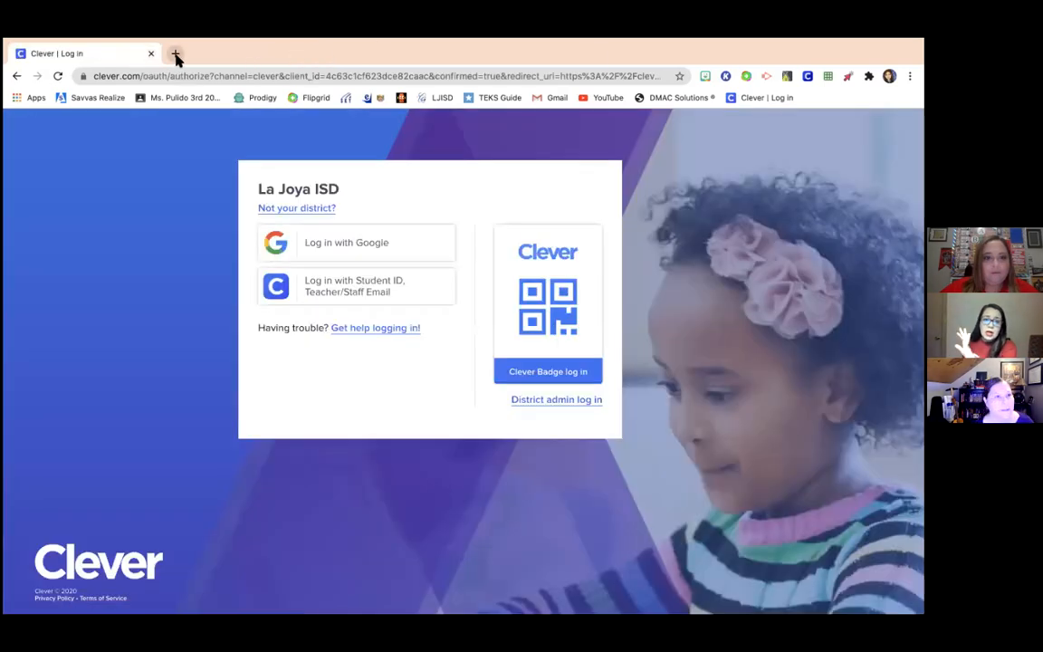
{"action": "left_click", "coordinate": [174, 53]}
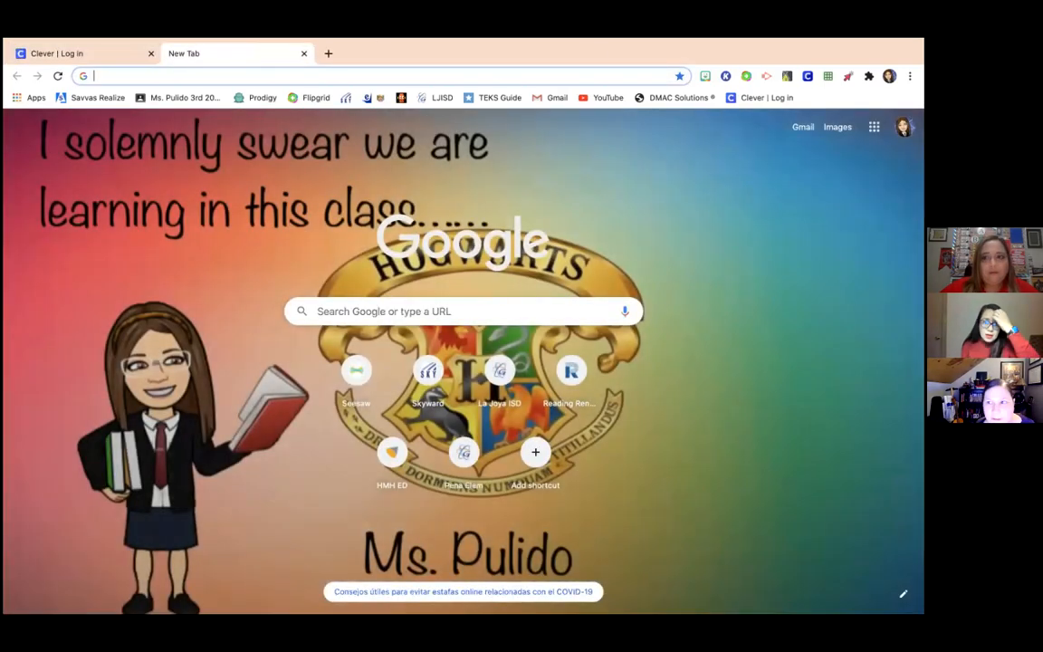
{"action": "left_click", "coordinate": [903, 127]}
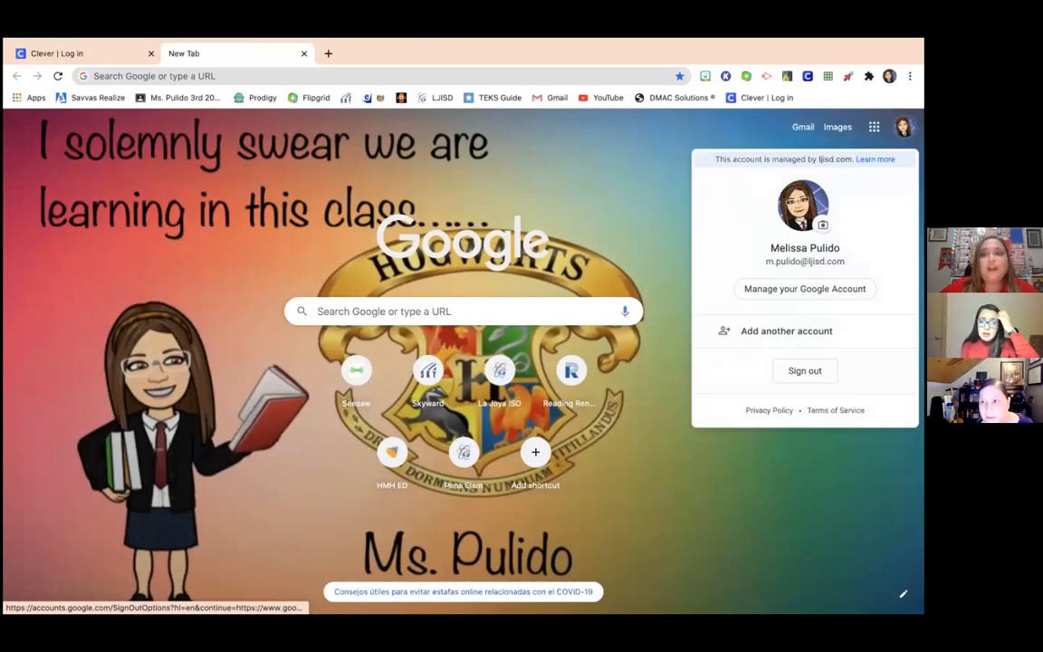
{"action": "left_click", "coordinate": [805, 370]}
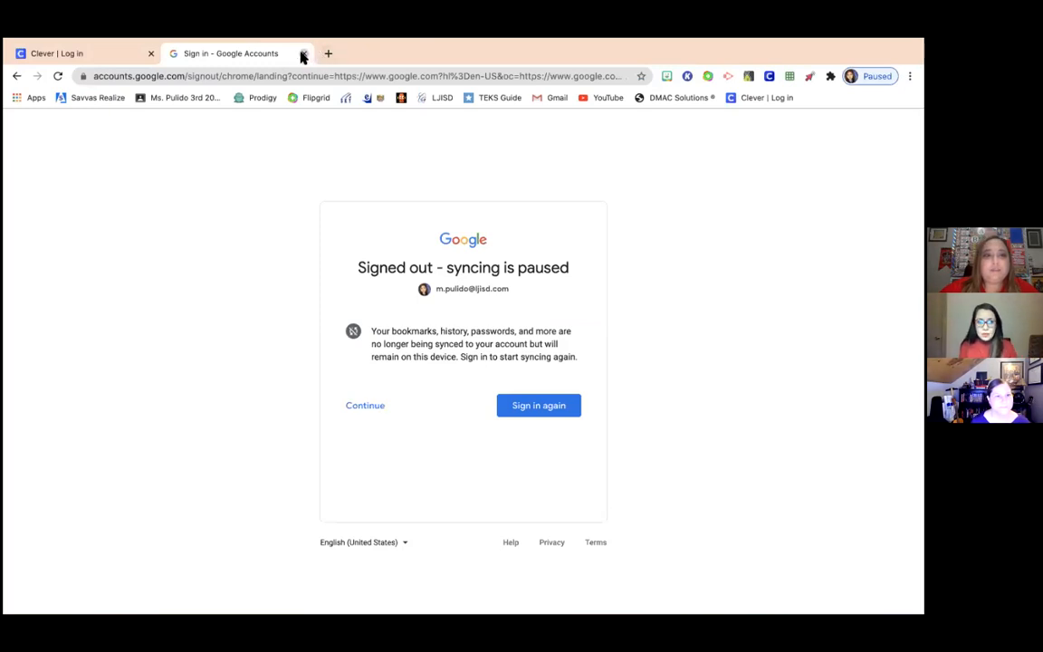
{"action": "left_click", "coordinate": [303, 54]}
- Verify the Google Account page shows no one signed in, then close that tab
{"action": "left_click", "coordinate": [172, 52]}
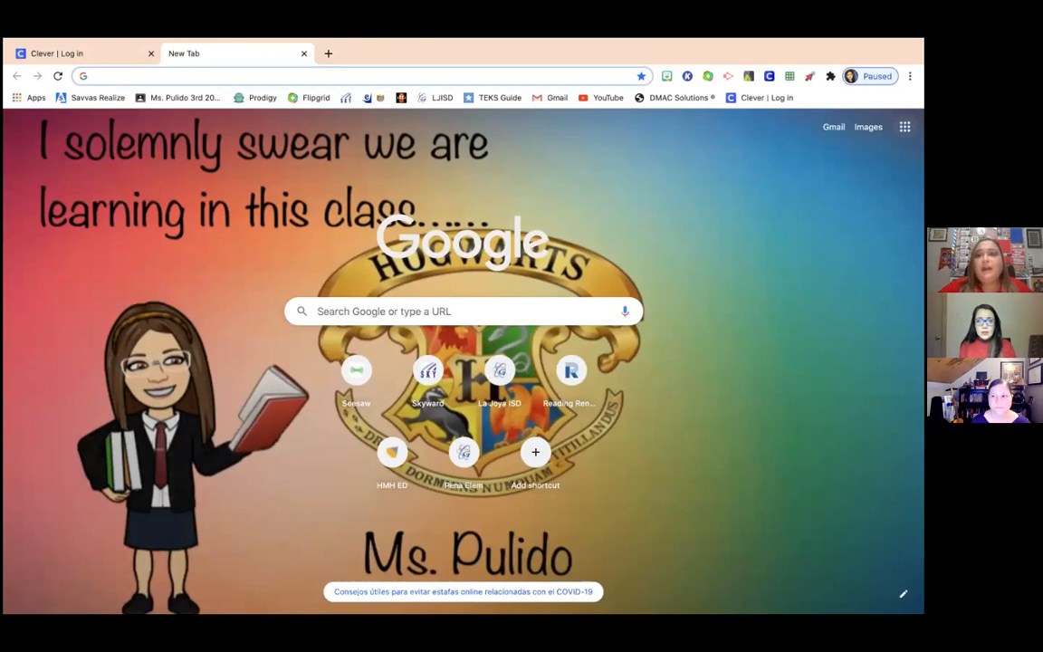
{"action": "left_click", "coordinate": [904, 127]}
{"action": "left_click", "coordinate": [758, 201]}
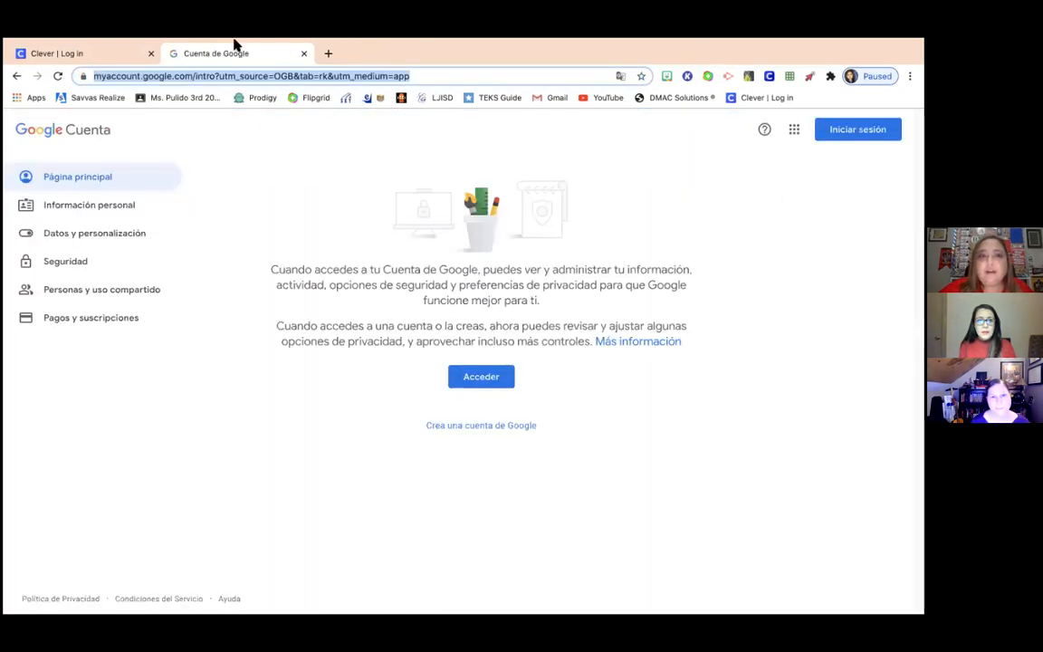
{"action": "left_click", "coordinate": [303, 54]}
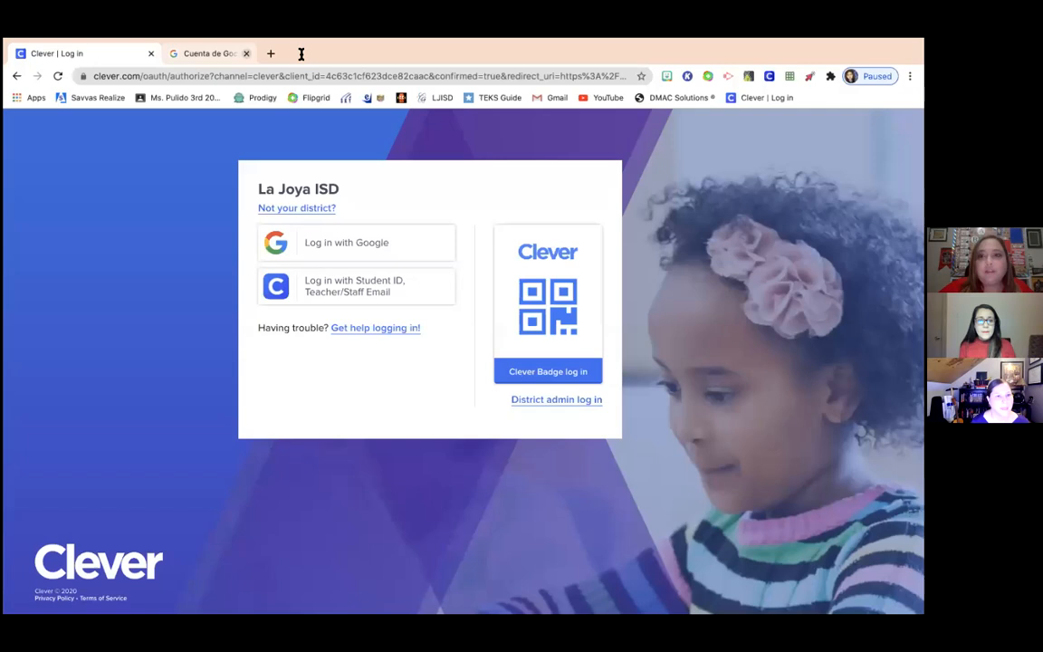
- Start Clever's Log in with Google using another account and enter the student's email address
{"action": "left_click", "coordinate": [748, 100]}
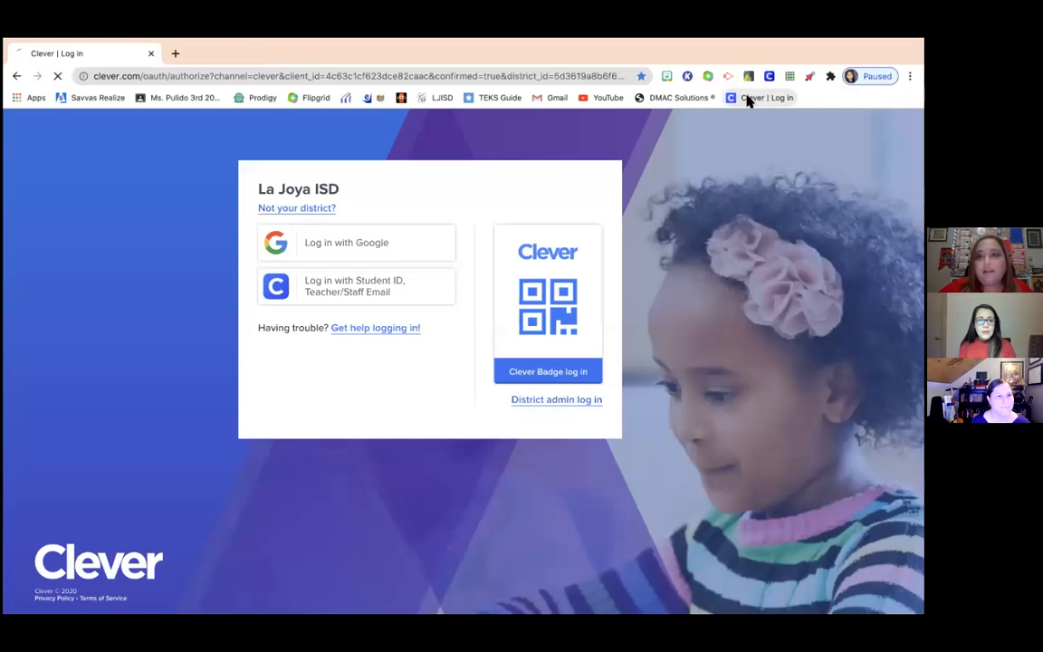
{"action": "left_click", "coordinate": [338, 240]}
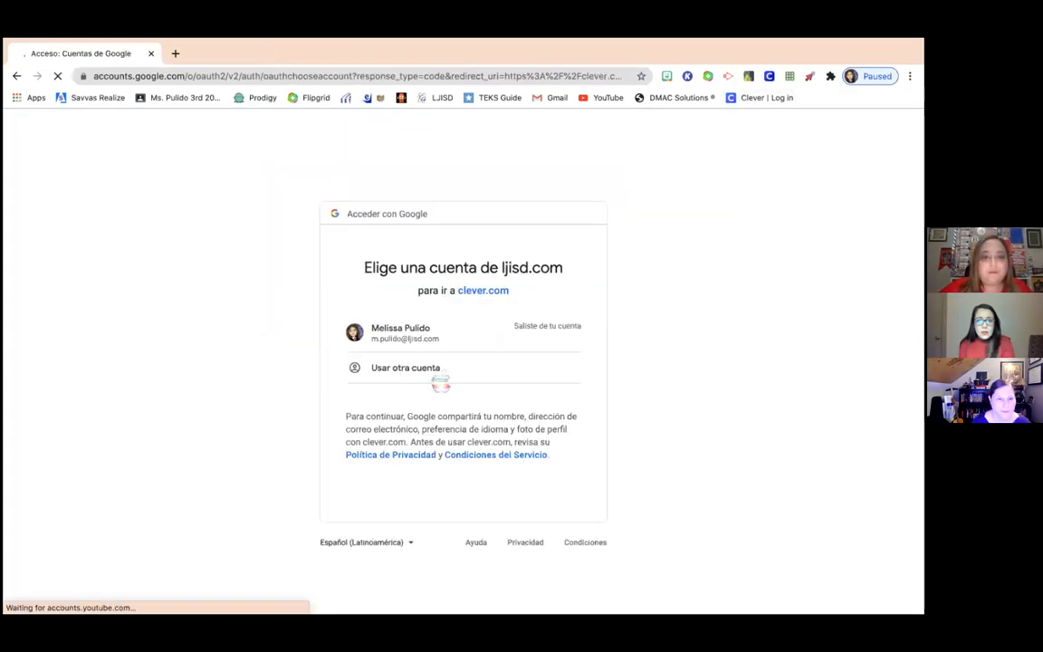
{"action": "left_click", "coordinate": [431, 371]}
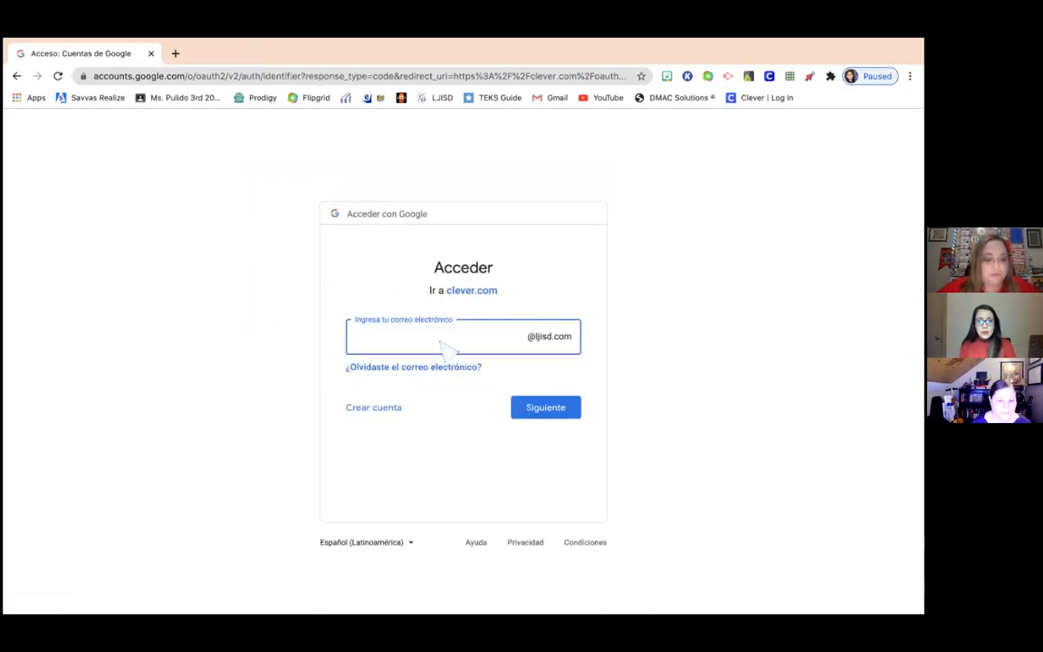
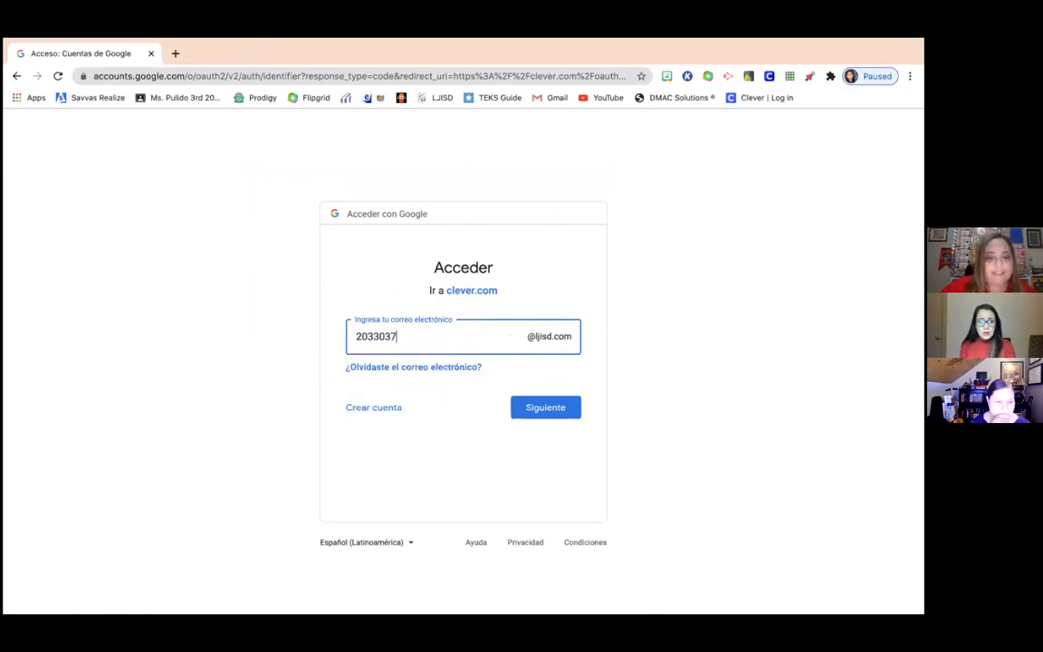
{"action": "left_click", "coordinate": [550, 408]}
{"action": "left_click", "coordinate": [566, 410]}
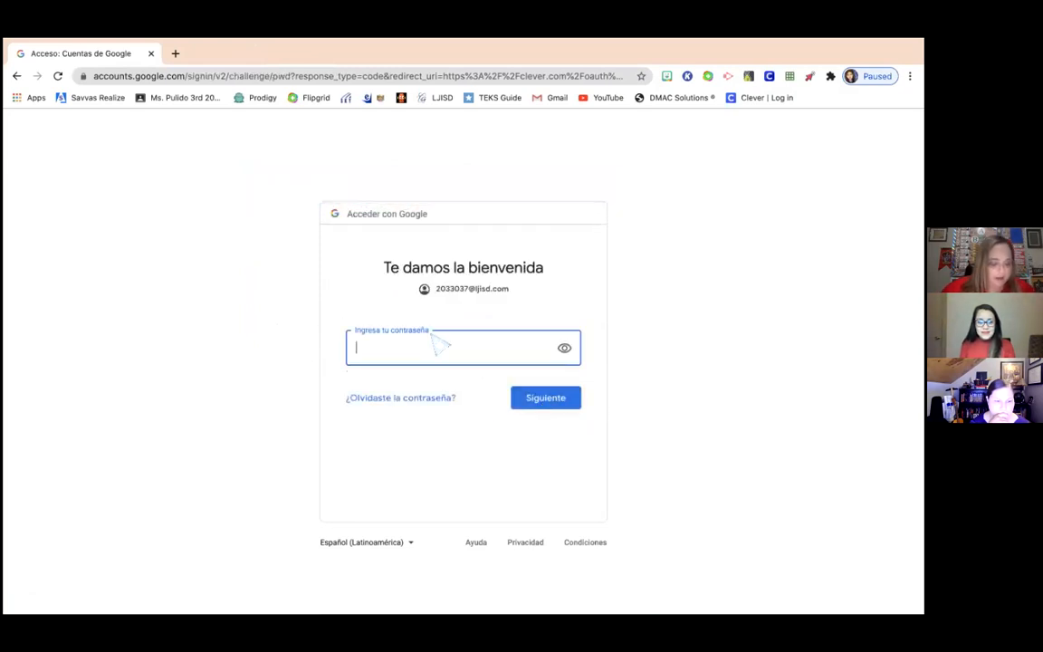
- Enter the student's password, finish signing in, and scroll the student portal's app tiles
{"action": "type", "text": "••"}
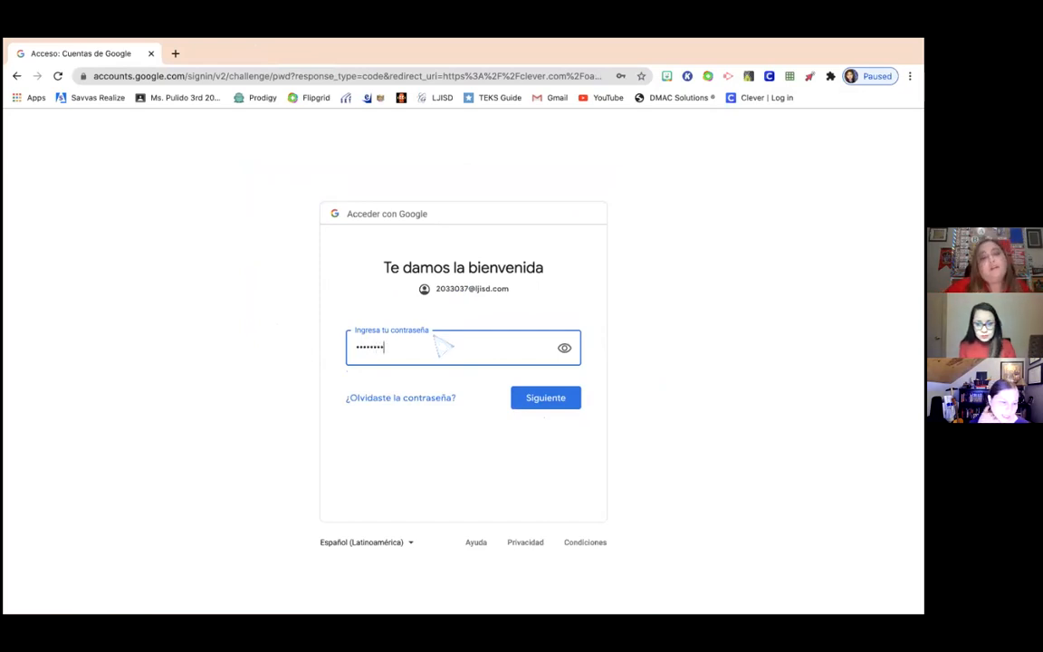
{"action": "left_click", "coordinate": [524, 398]}
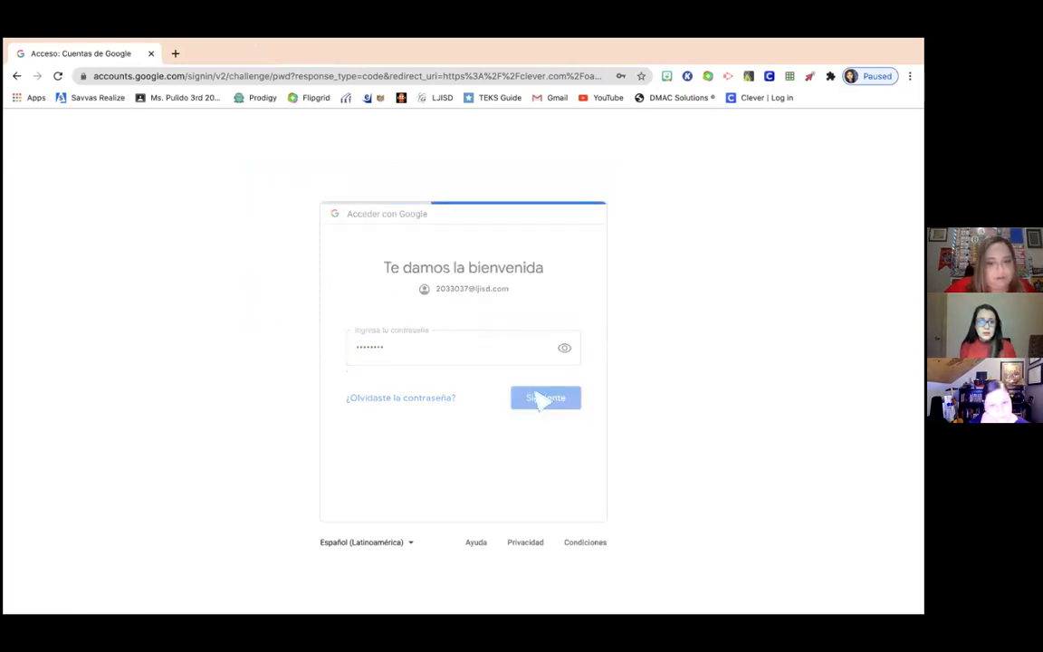
{"action": "left_click", "coordinate": [496, 444]}
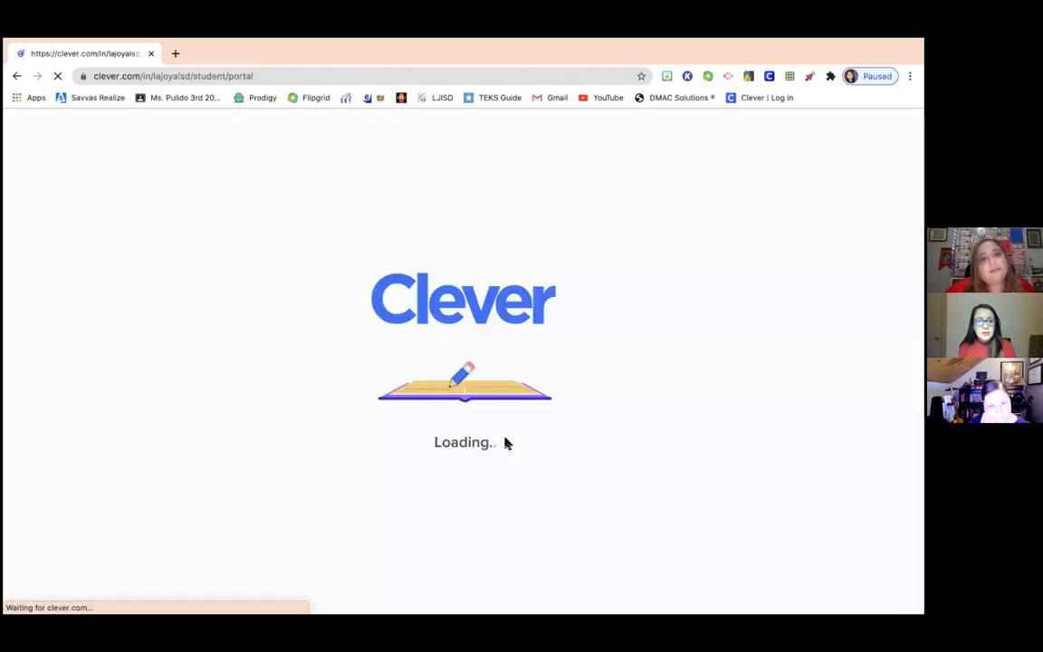
{"action": "scroll", "coordinate": [521, 443], "scroll_direction": "down", "scroll_amount": 3}
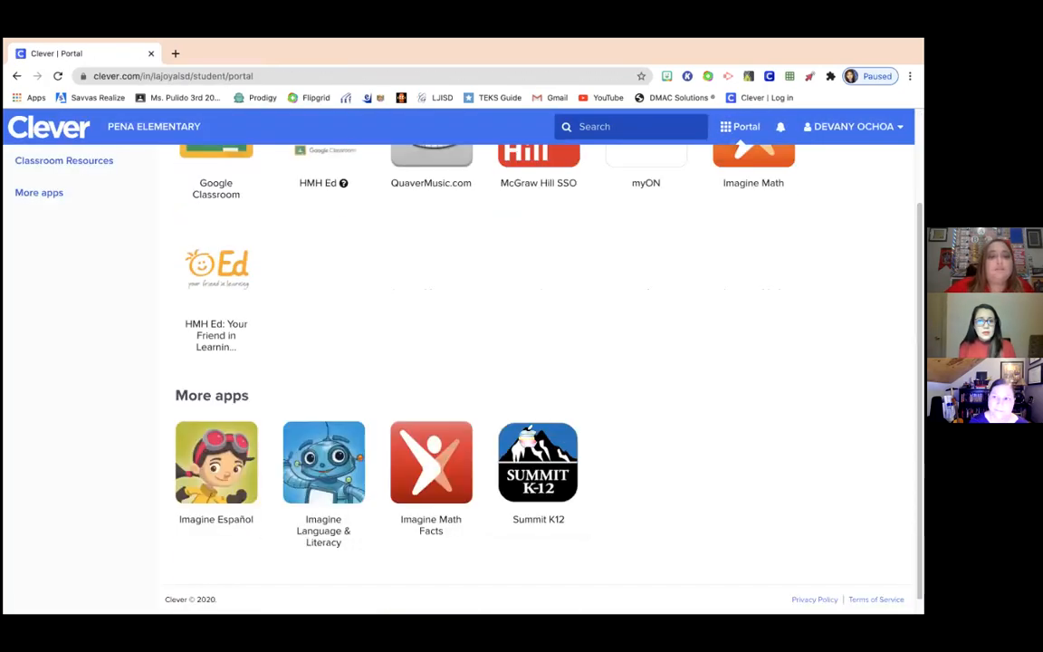
{"action": "scroll", "coordinate": [548, 441], "scroll_direction": "up", "scroll_amount": 2}
{"action": "scroll", "coordinate": [548, 441], "scroll_direction": "down", "scroll_amount": 2}
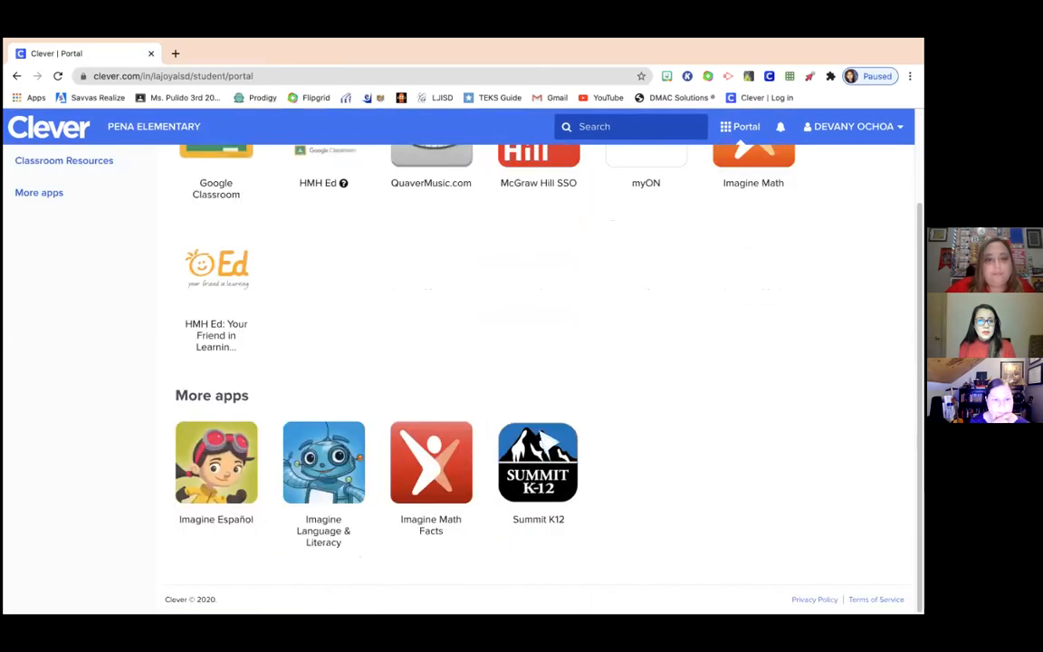
{"action": "scroll", "coordinate": [547, 440], "scroll_direction": "up", "scroll_amount": 2}
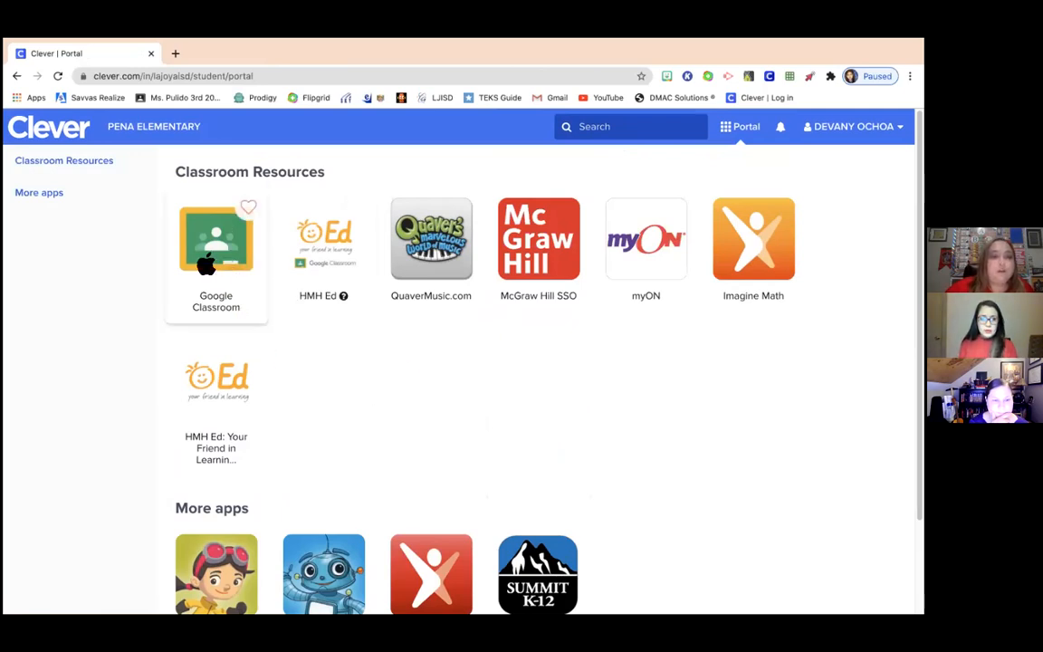
- Open Google Classroom as a student and join the teacher's 3rd-grade class
{"action": "left_click", "coordinate": [198, 239]}
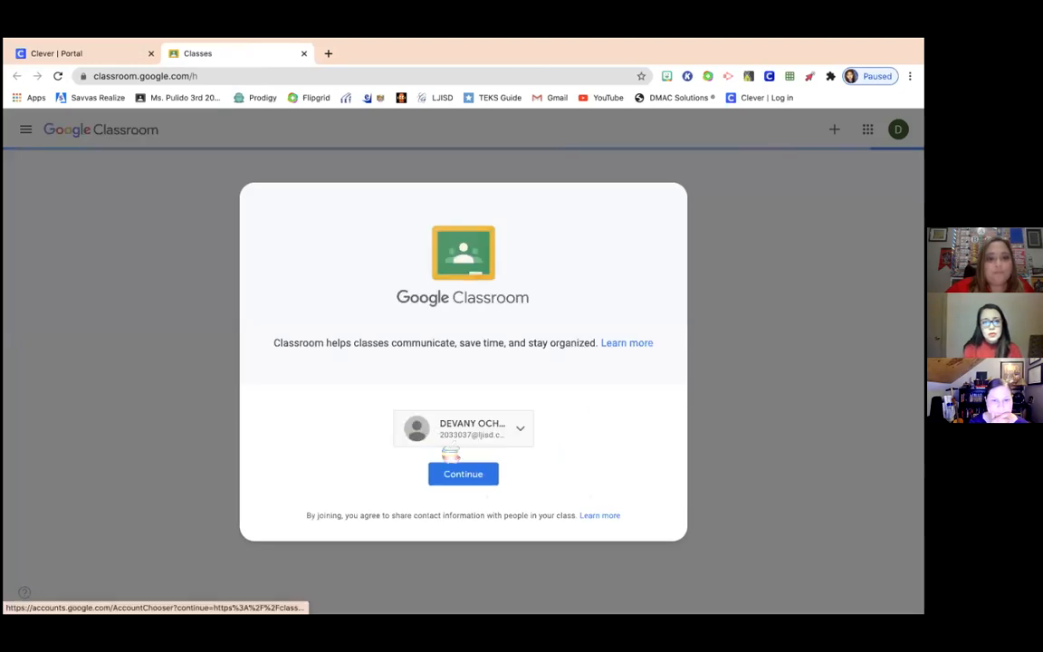
{"action": "left_click", "coordinate": [471, 473]}
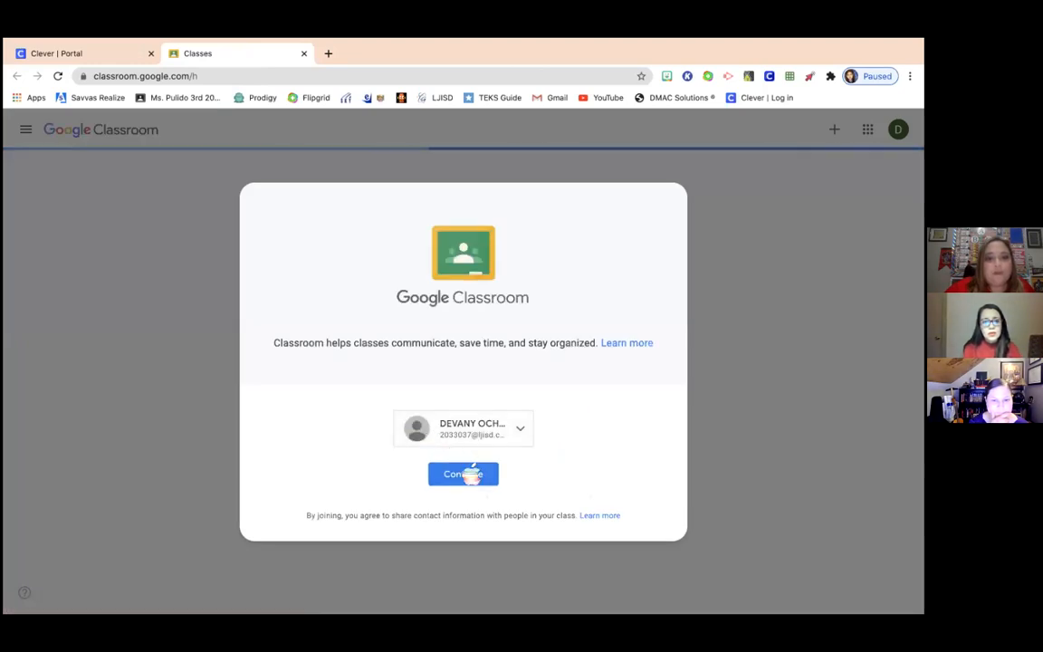
{"action": "left_click", "coordinate": [412, 409]}
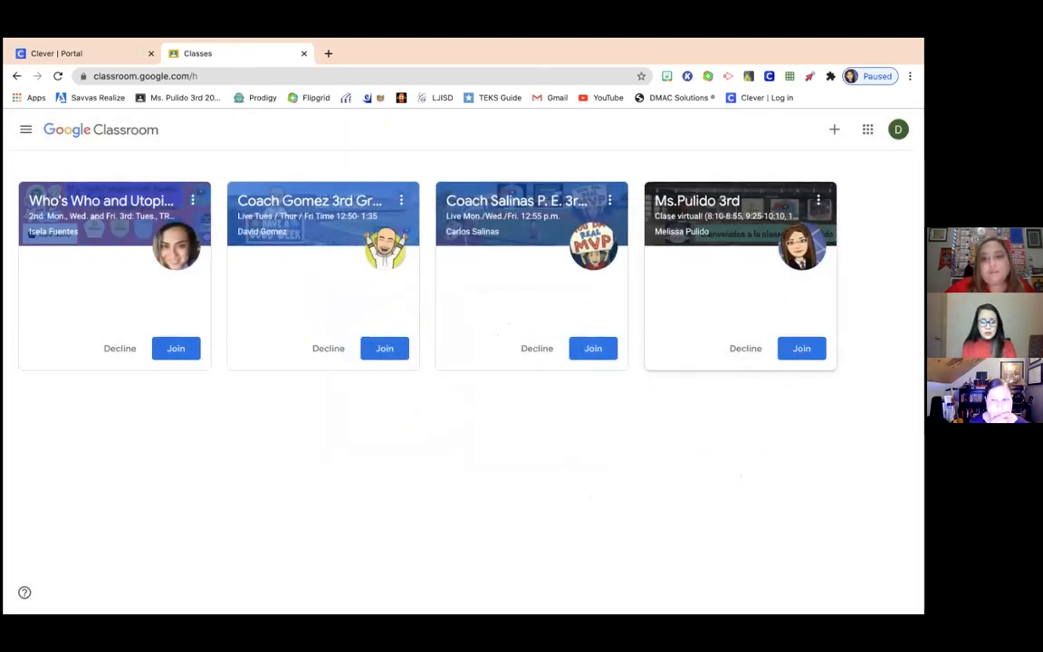
{"action": "left_click", "coordinate": [801, 349]}
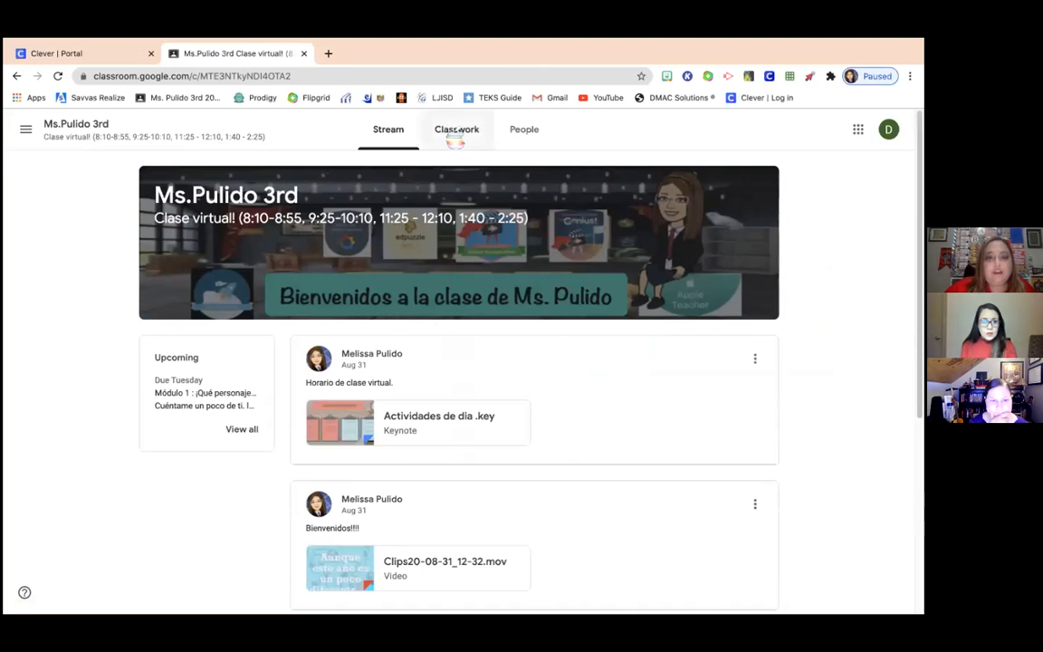
- On Classwork, expand the Módulo 1 Marisol McDonald no combina assignment due Sep 8
{"action": "left_click", "coordinate": [455, 133]}
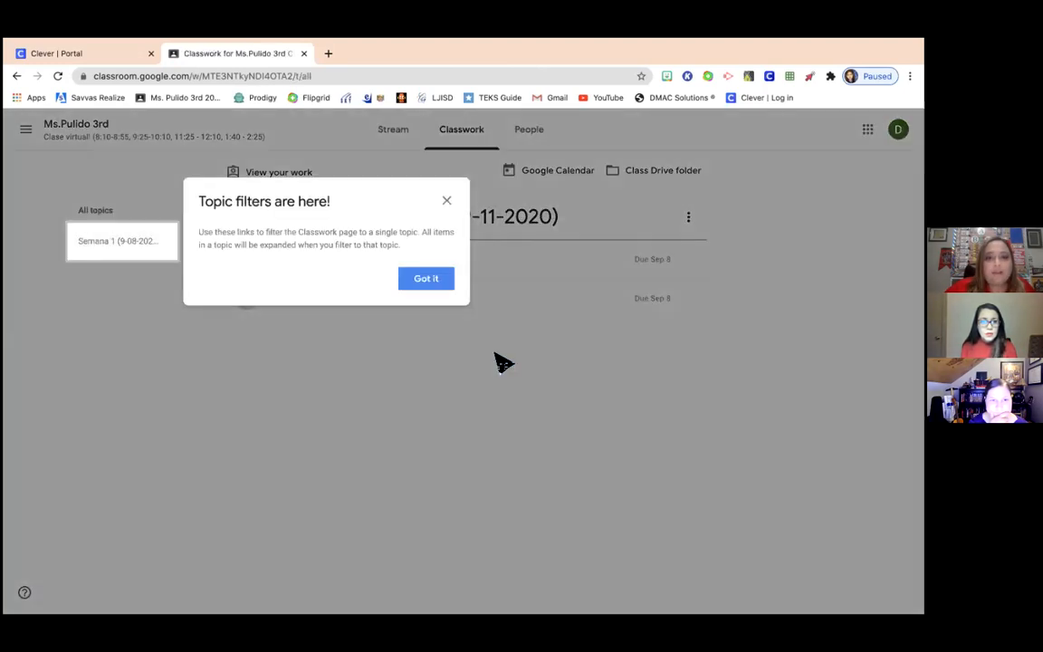
{"action": "left_click", "coordinate": [447, 201]}
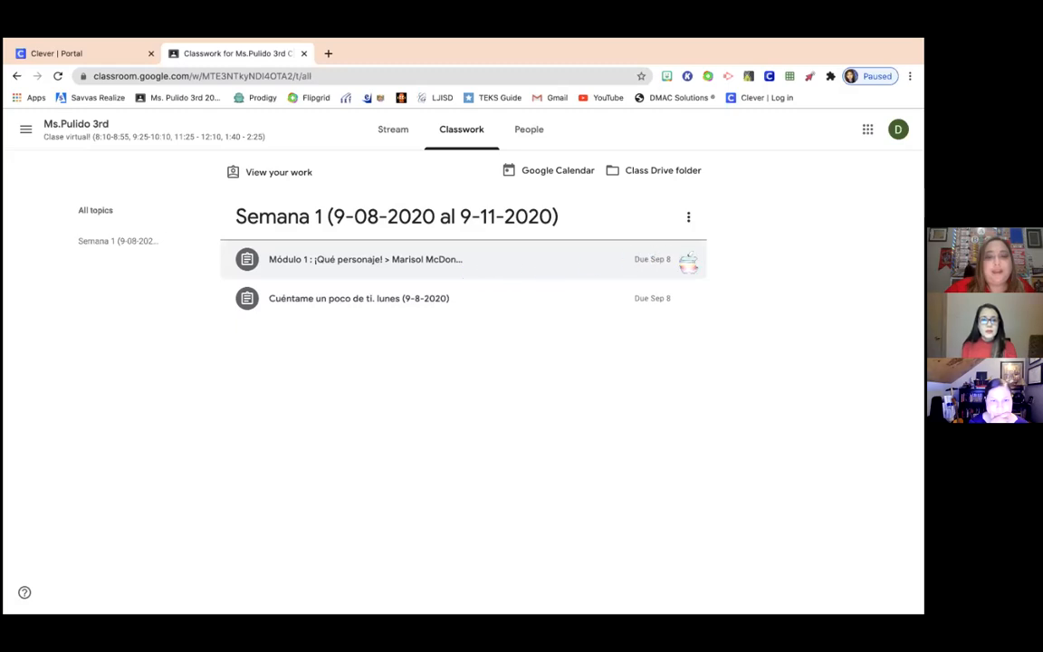
{"action": "left_click", "coordinate": [322, 261]}
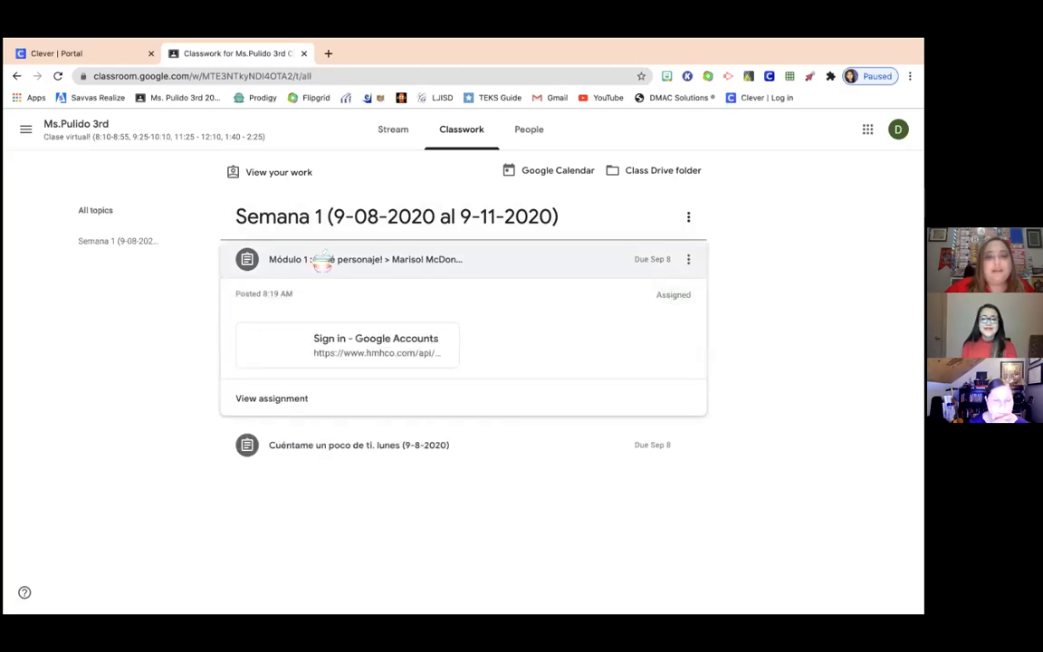
- Sign in as the student to open the Marisol McDonald no combina eBook, then return to Clever
{"action": "left_click", "coordinate": [366, 336]}
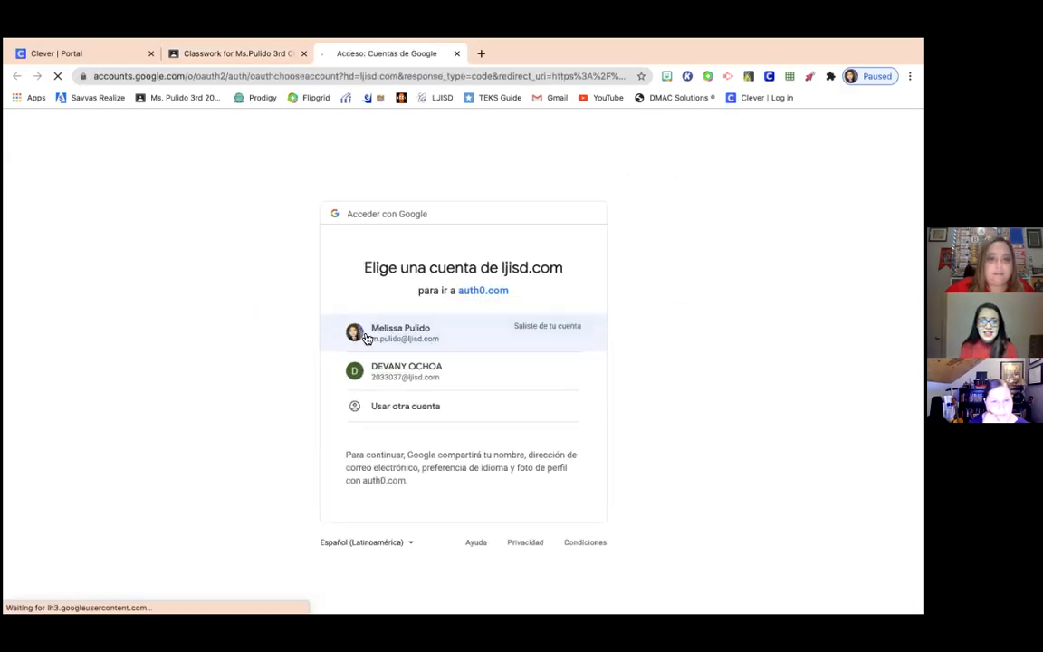
{"action": "left_click", "coordinate": [412, 367]}
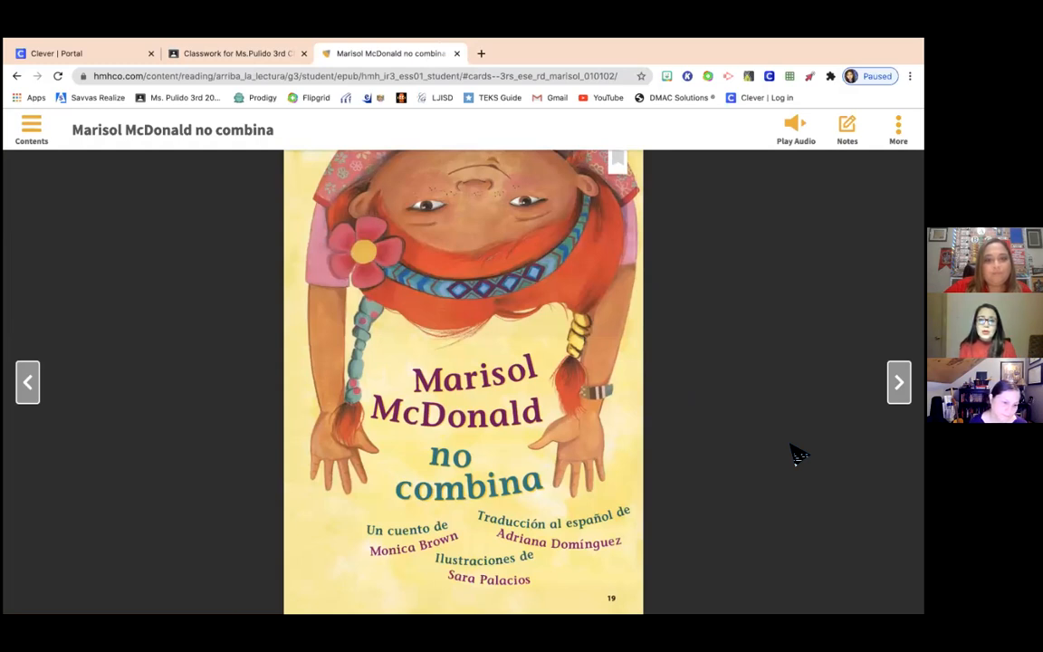
{"action": "left_click", "coordinate": [99, 53]}
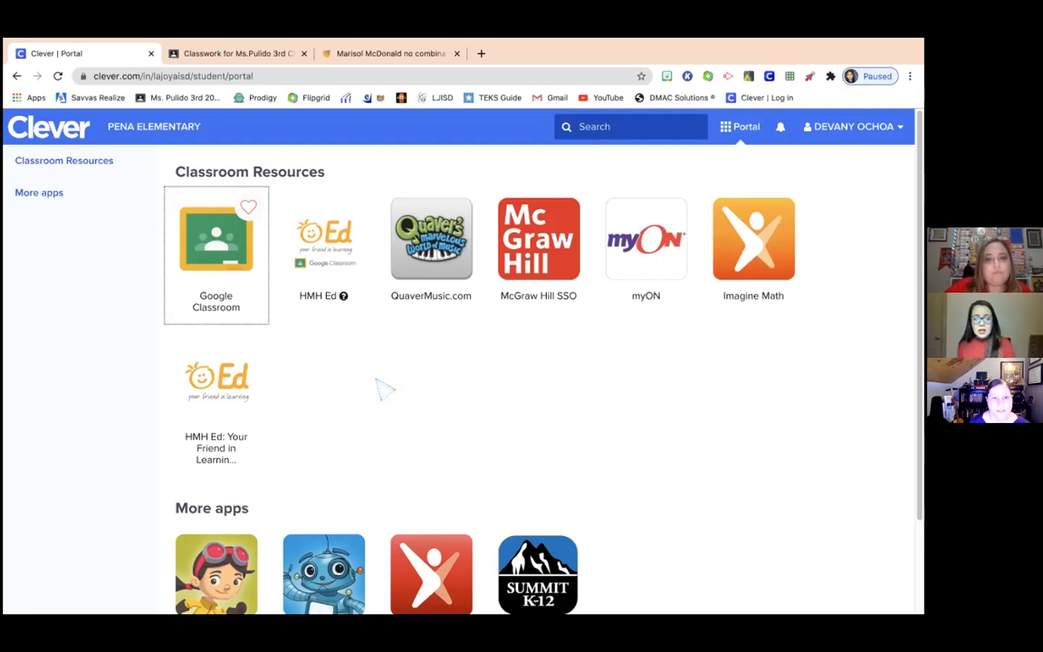
{"action": "scroll", "coordinate": [513, 435], "scroll_direction": "down", "scroll_amount": 1}
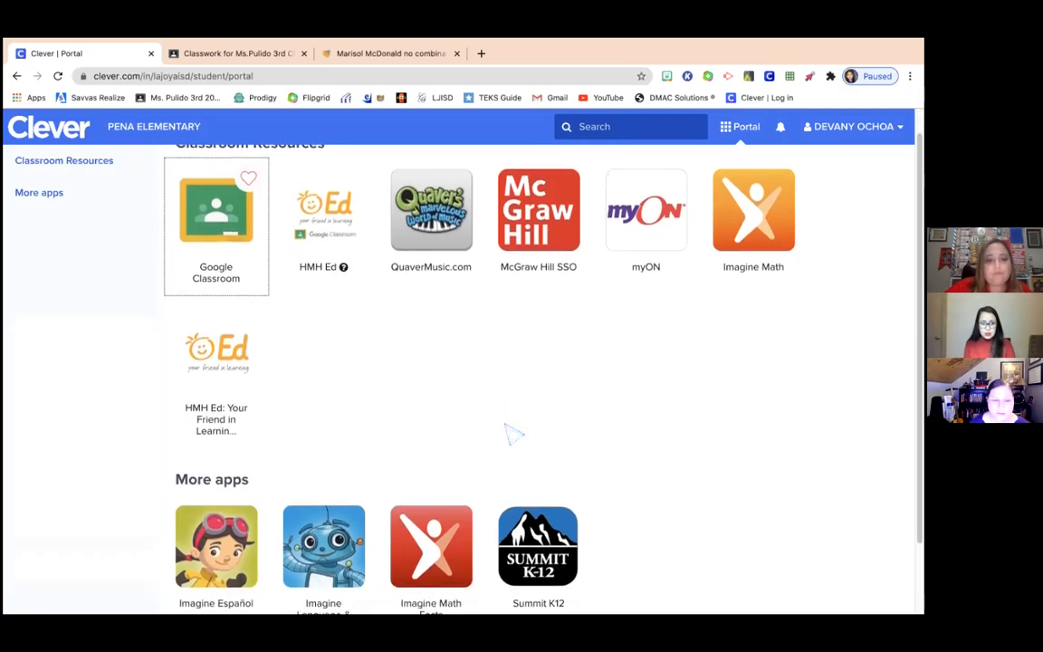
{"action": "scroll", "coordinate": [512, 435], "scroll_direction": "down", "scroll_amount": 2}
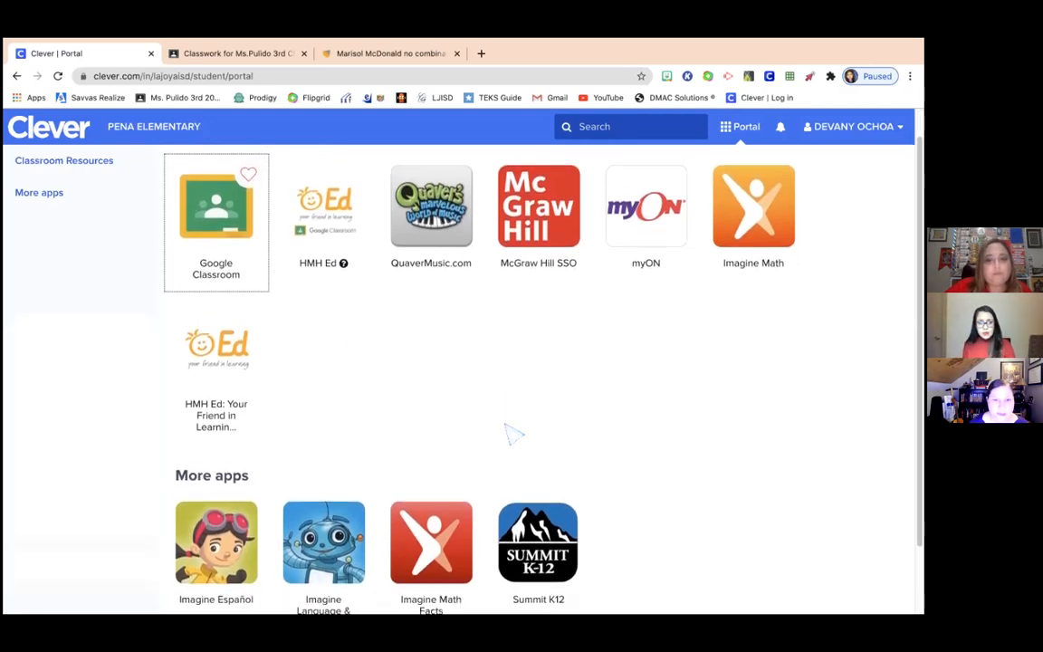
{"action": "scroll", "coordinate": [513, 437], "scroll_direction": "up", "scroll_amount": 2}
{"action": "scroll", "coordinate": [512, 436], "scroll_direction": "up", "scroll_amount": 1}
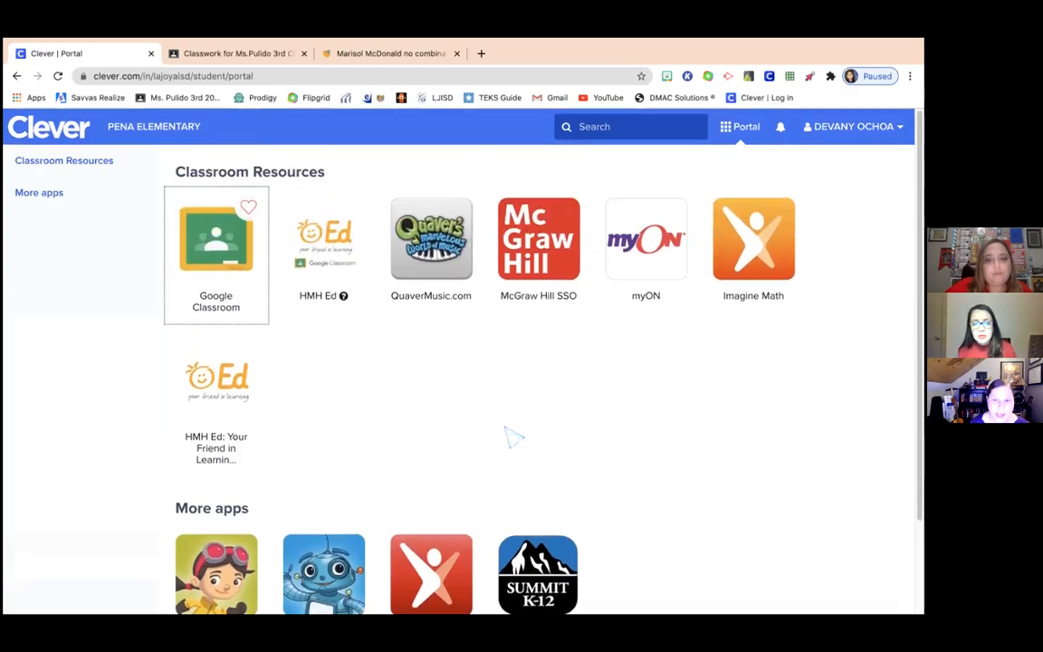
{"action": "scroll", "coordinate": [512, 436], "scroll_direction": "down", "scroll_amount": 1}
{"action": "scroll", "coordinate": [512, 436], "scroll_direction": "up", "scroll_amount": 1}
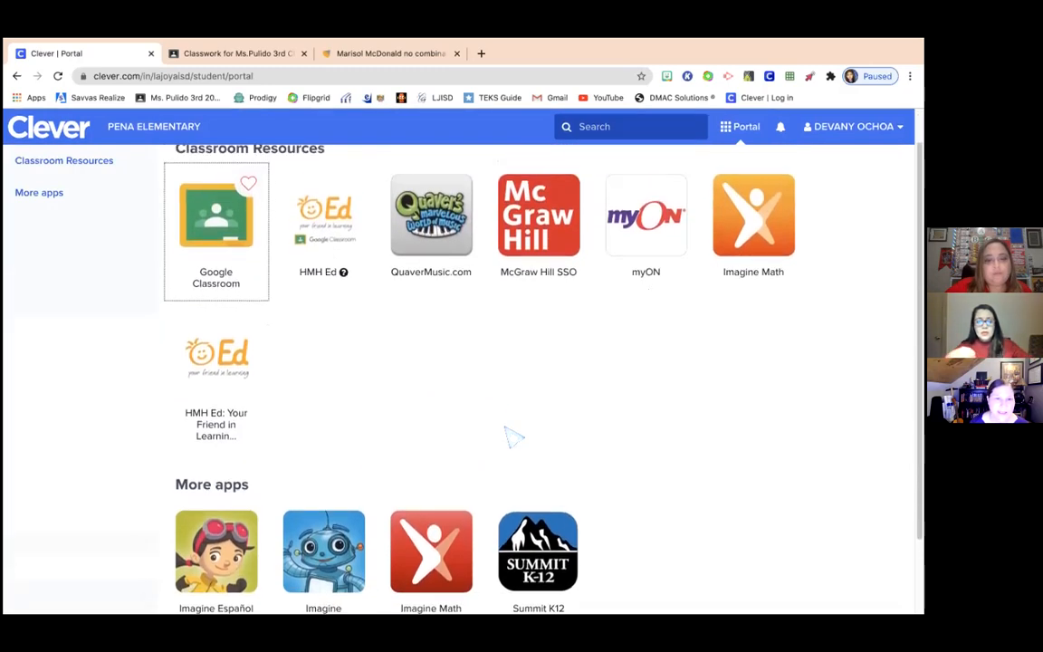
{"action": "scroll", "coordinate": [512, 436], "scroll_direction": "down", "scroll_amount": 1}
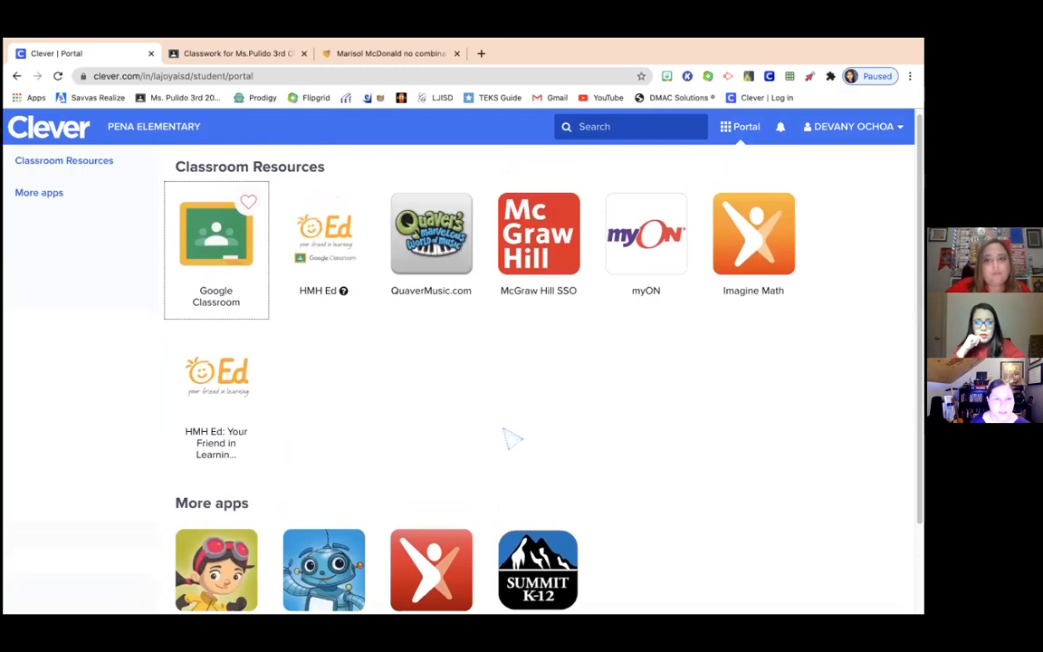
{"action": "scroll", "coordinate": [512, 438], "scroll_direction": "down", "scroll_amount": 1}
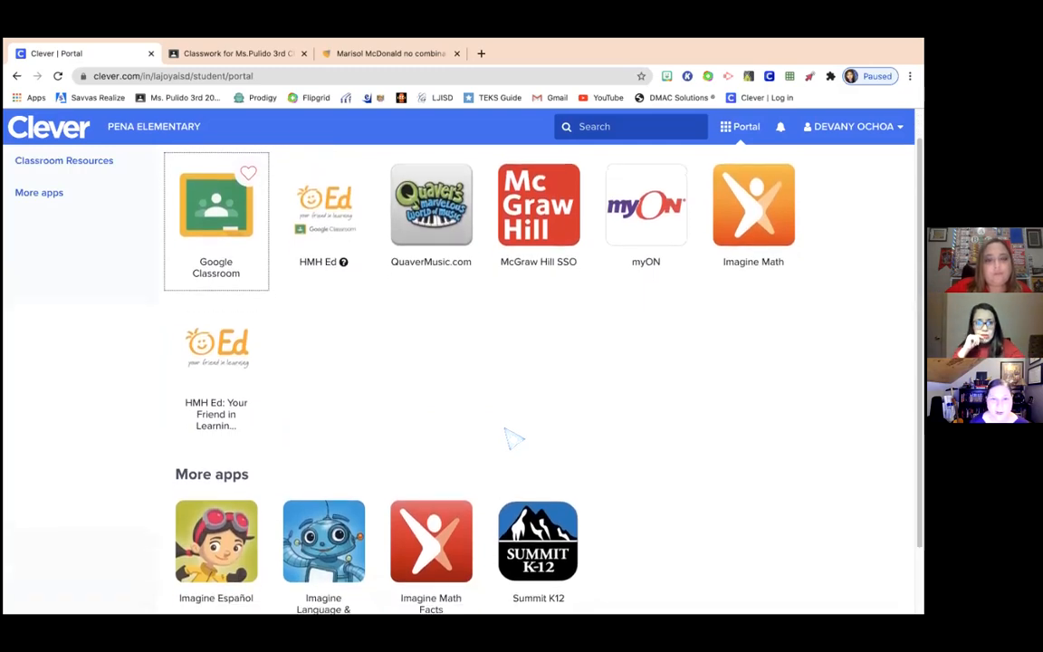
{"action": "scroll", "coordinate": [512, 438], "scroll_direction": "down", "scroll_amount": 2}
{"action": "scroll", "coordinate": [507, 433], "scroll_direction": "up", "scroll_amount": 3}
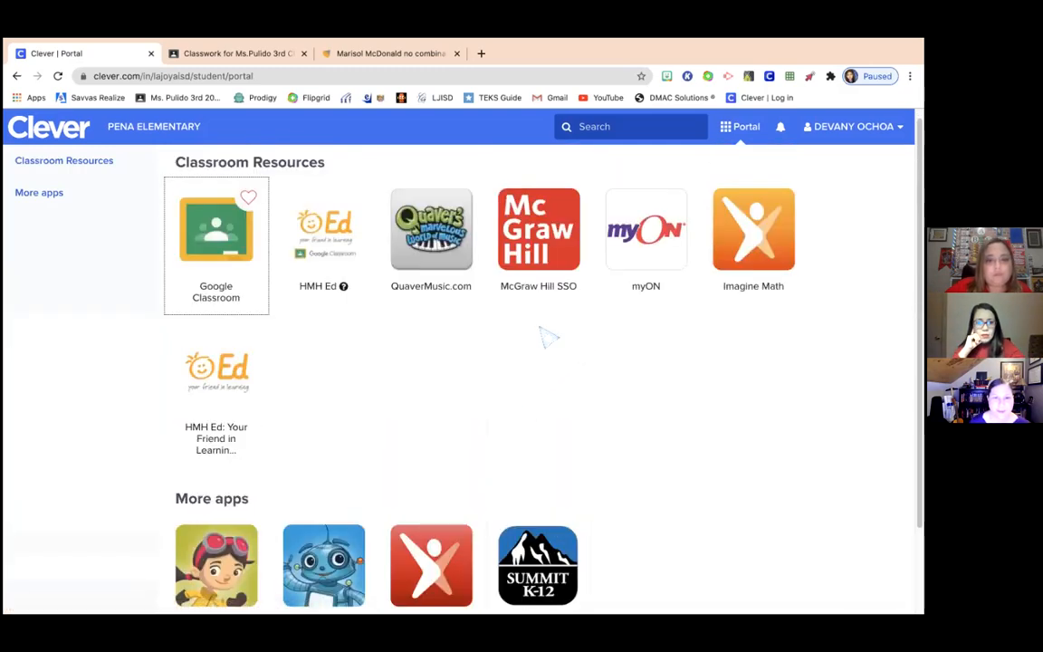
{"action": "left_click", "coordinate": [436, 264]}
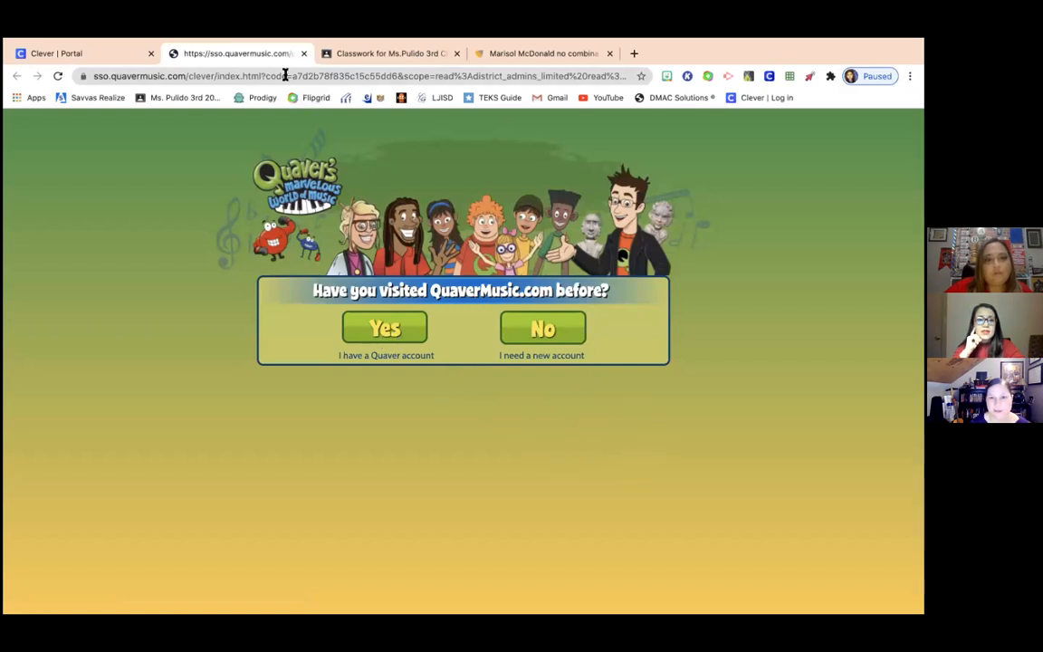
{"action": "left_click", "coordinate": [303, 53]}
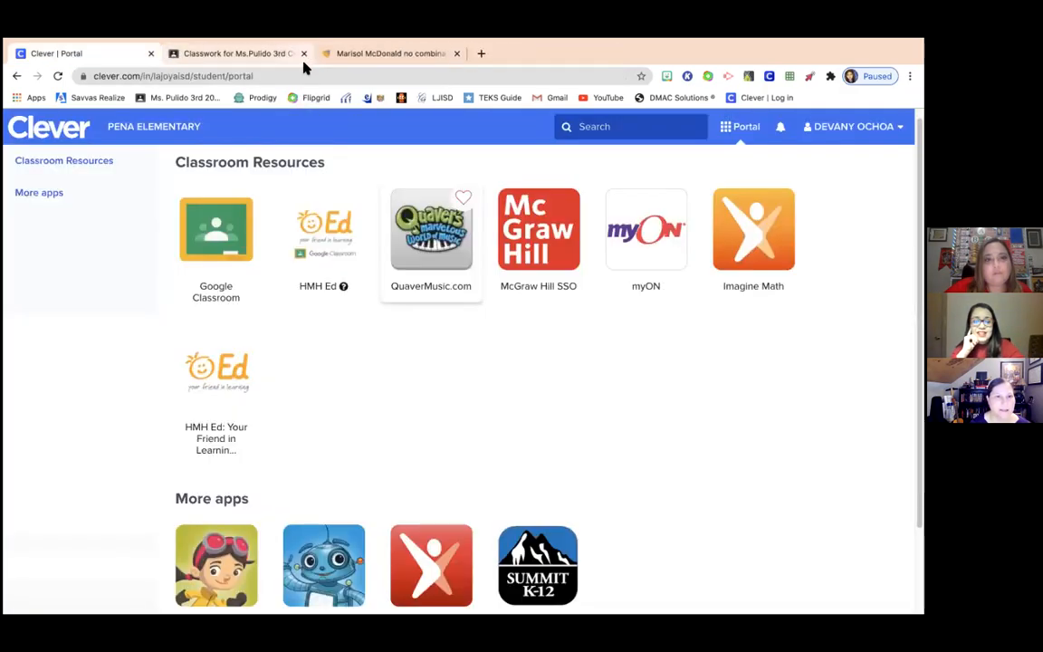
{"action": "scroll", "coordinate": [675, 396], "scroll_direction": "down", "scroll_amount": 1}
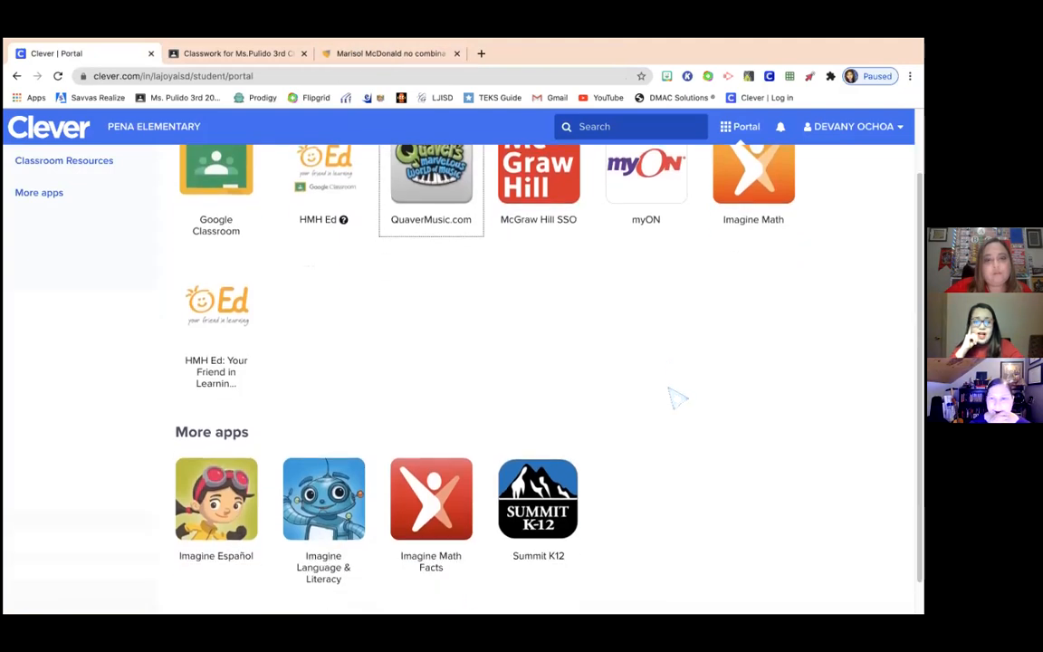
{"action": "scroll", "coordinate": [677, 397], "scroll_direction": "up", "scroll_amount": 1}
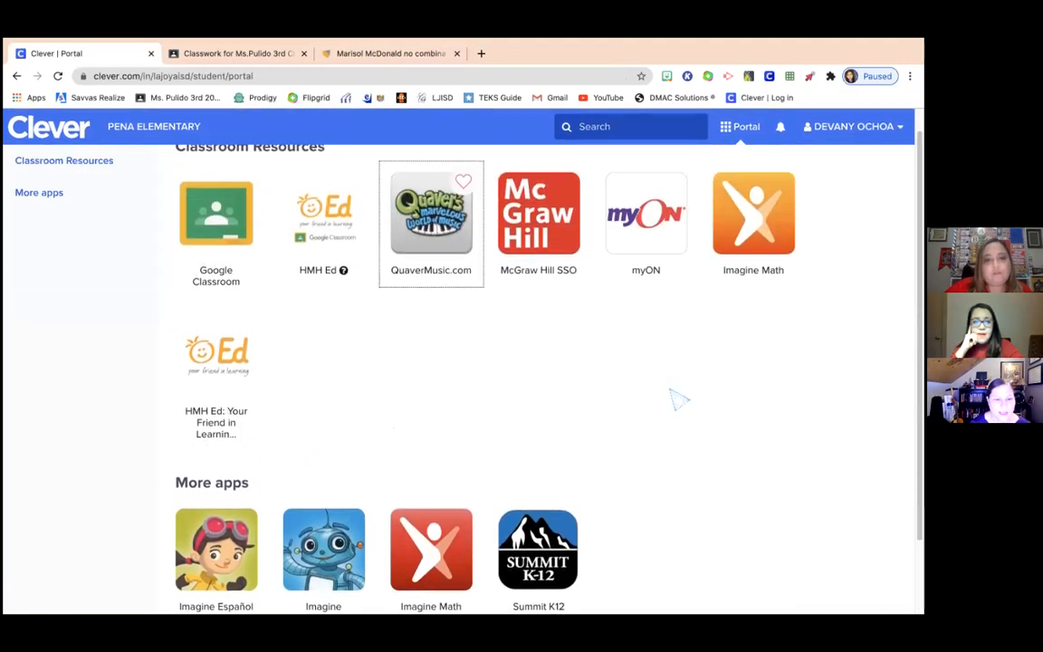
{"action": "scroll", "coordinate": [677, 398], "scroll_direction": "down", "scroll_amount": 1}
{"action": "scroll", "coordinate": [679, 400], "scroll_direction": "up", "scroll_amount": 1}
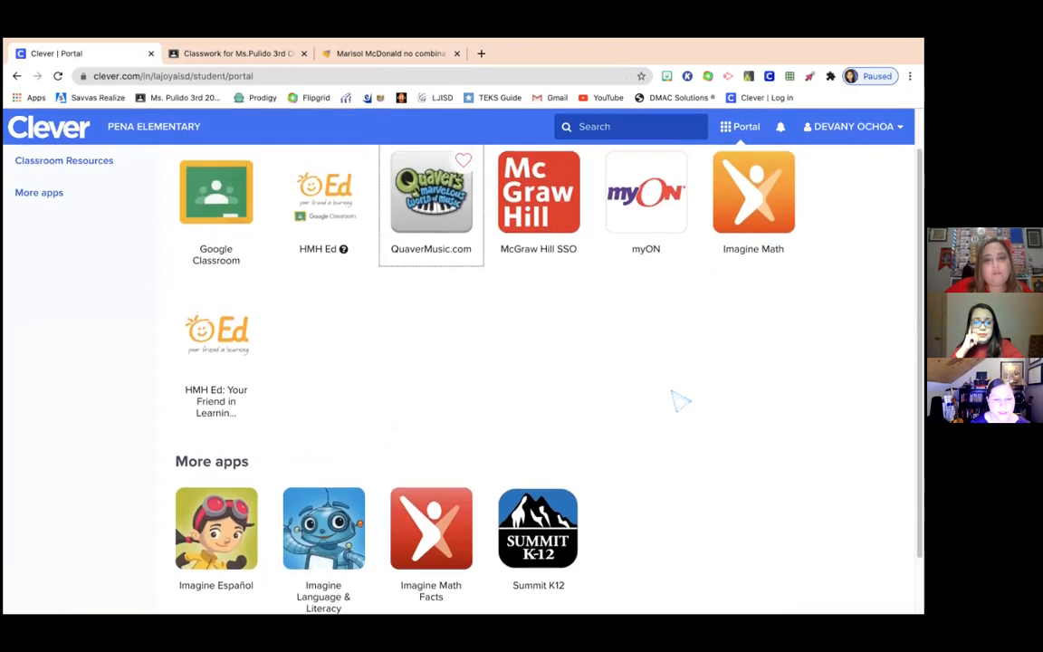
{"action": "left_click", "coordinate": [742, 203]}
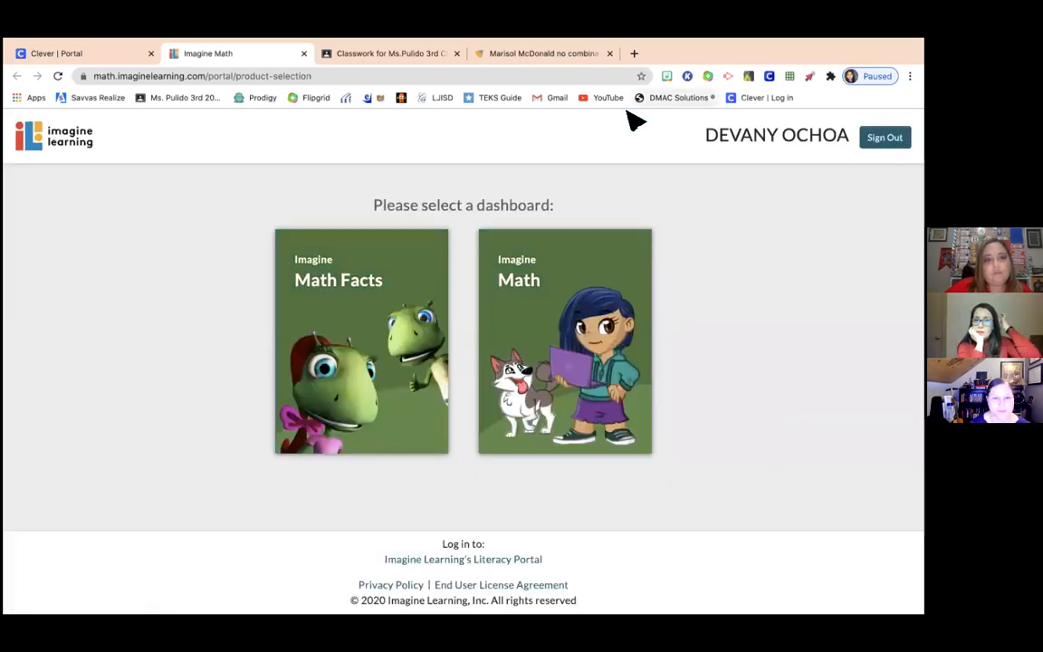
{"action": "left_click", "coordinate": [303, 54]}
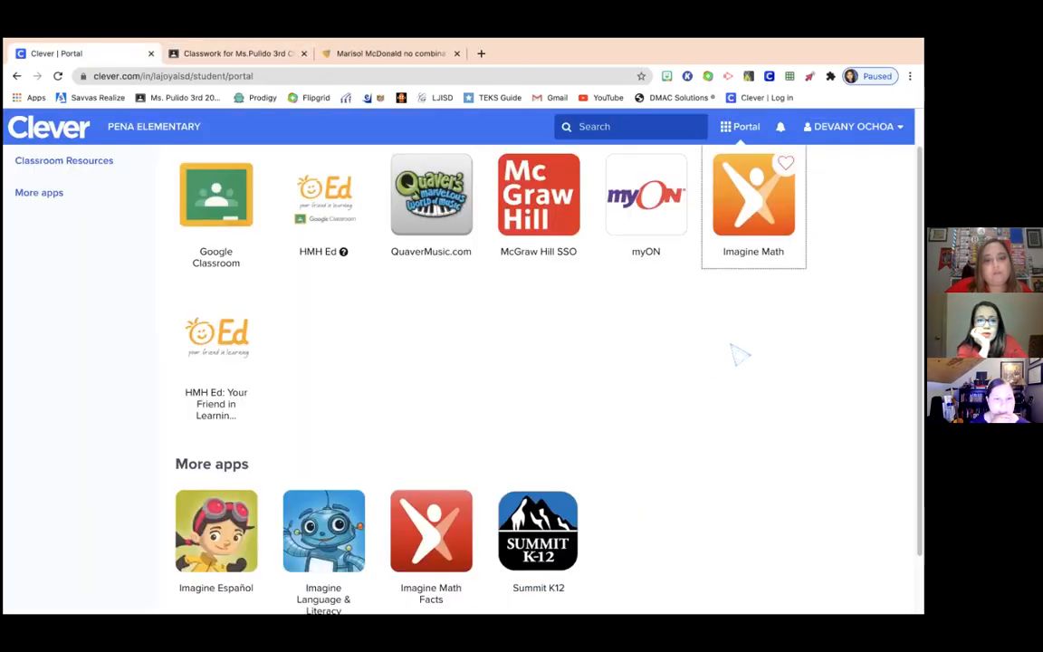
{"action": "scroll", "coordinate": [740, 415], "scroll_direction": "down", "scroll_amount": 2}
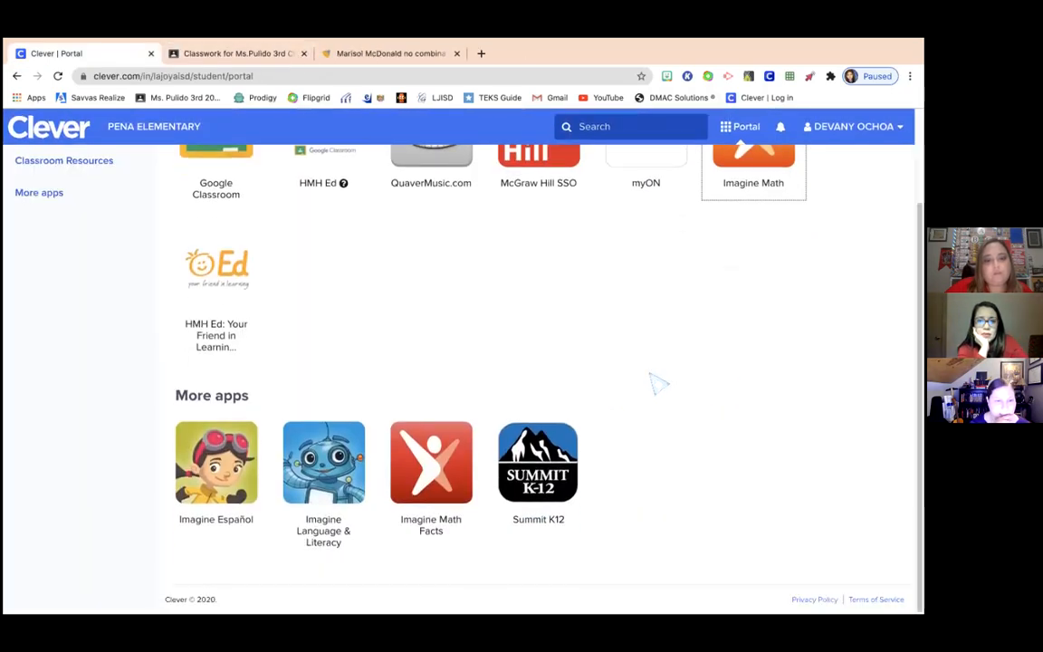
{"action": "scroll", "coordinate": [670, 371], "scroll_direction": "up", "scroll_amount": 3}
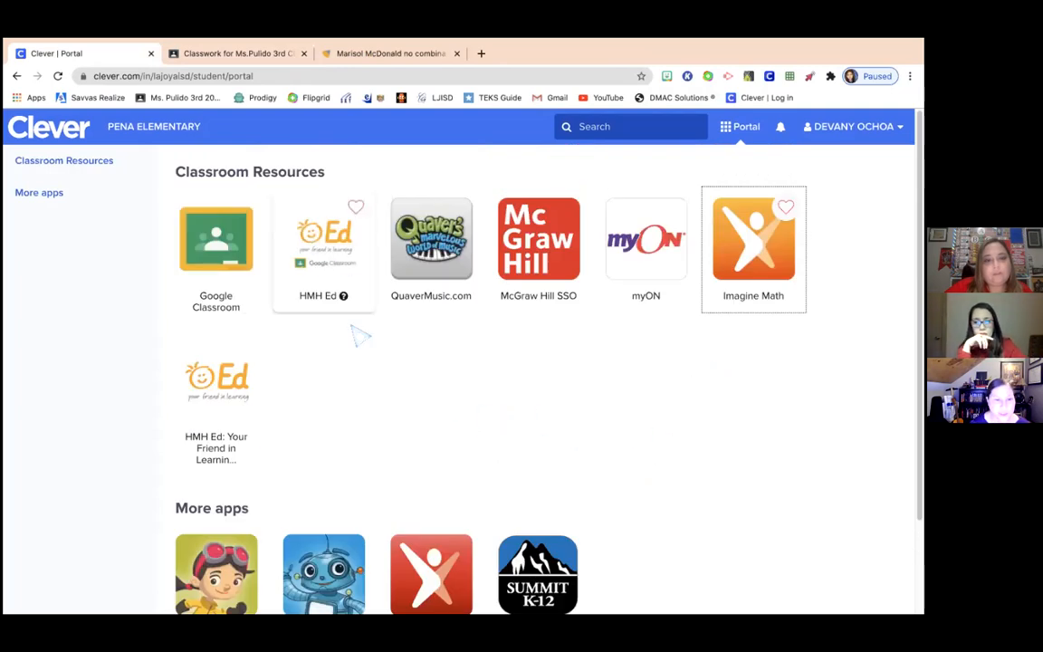
{"action": "scroll", "coordinate": [633, 423], "scroll_direction": "down", "scroll_amount": 3}
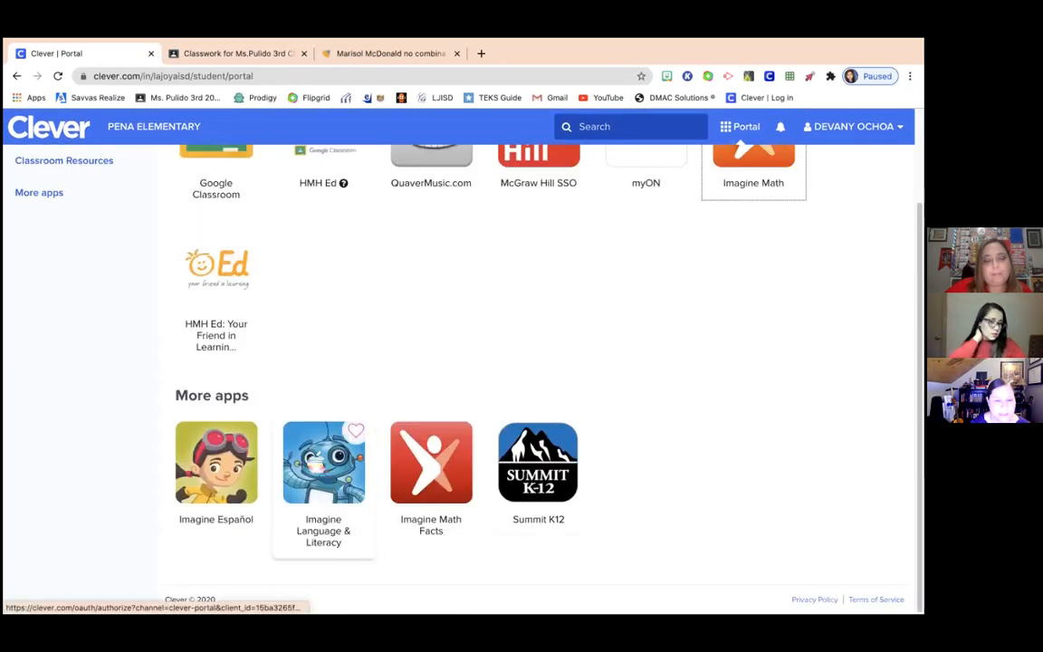
{"action": "left_click", "coordinate": [323, 466]}
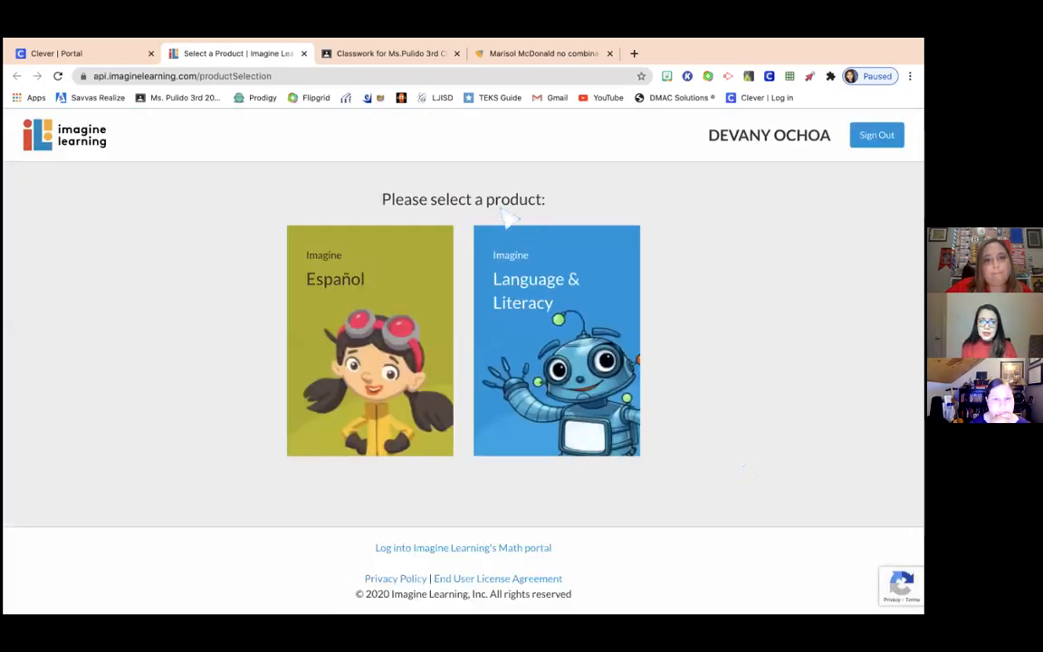
{"action": "left_click", "coordinate": [304, 55]}
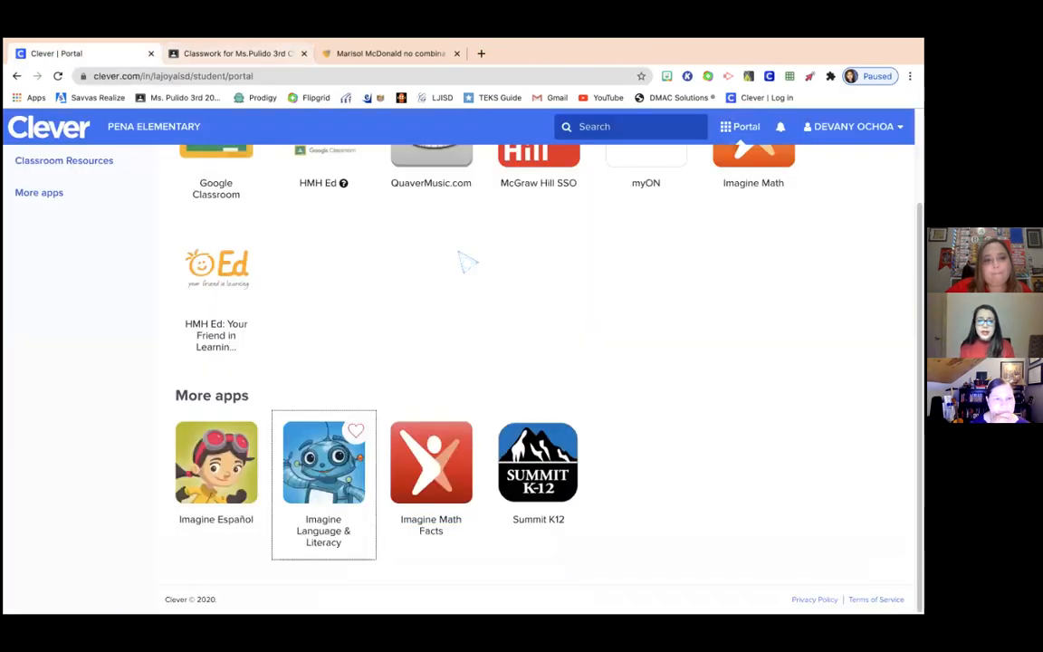
{"action": "scroll", "coordinate": [478, 365], "scroll_direction": "up", "scroll_amount": 1}
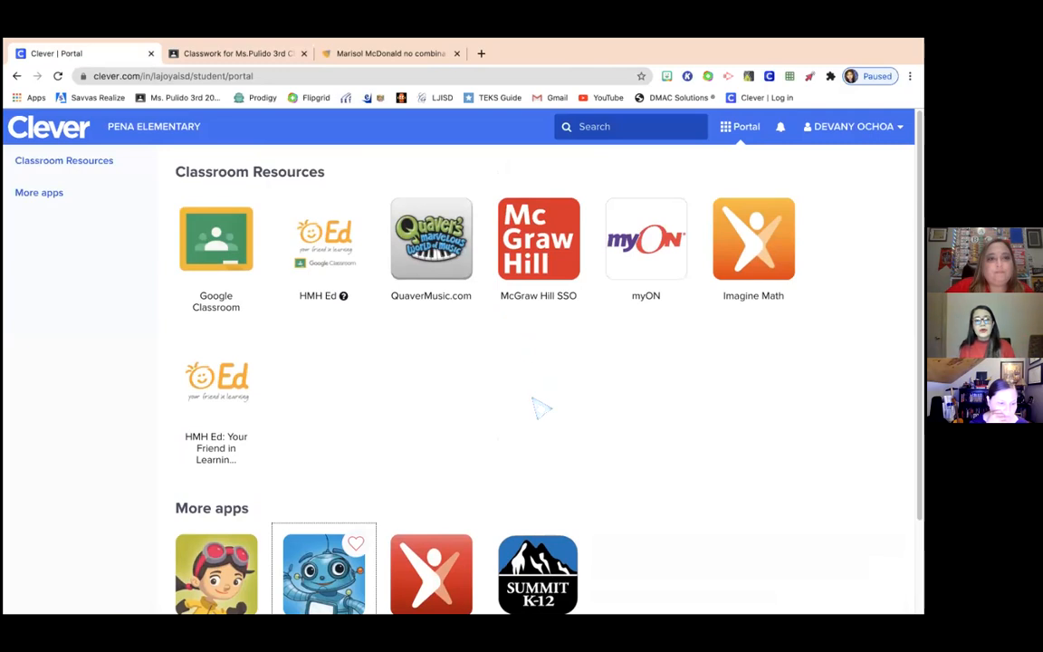
{"action": "scroll", "coordinate": [687, 428], "scroll_direction": "down", "scroll_amount": 3}
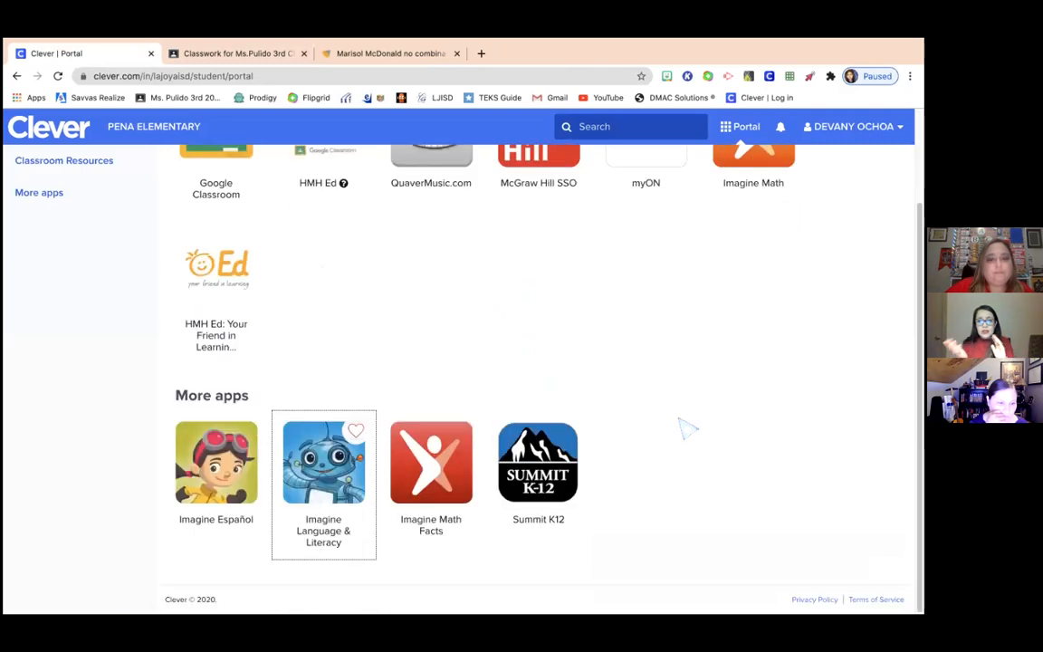
{"action": "scroll", "coordinate": [688, 428], "scroll_direction": "up", "scroll_amount": 1}
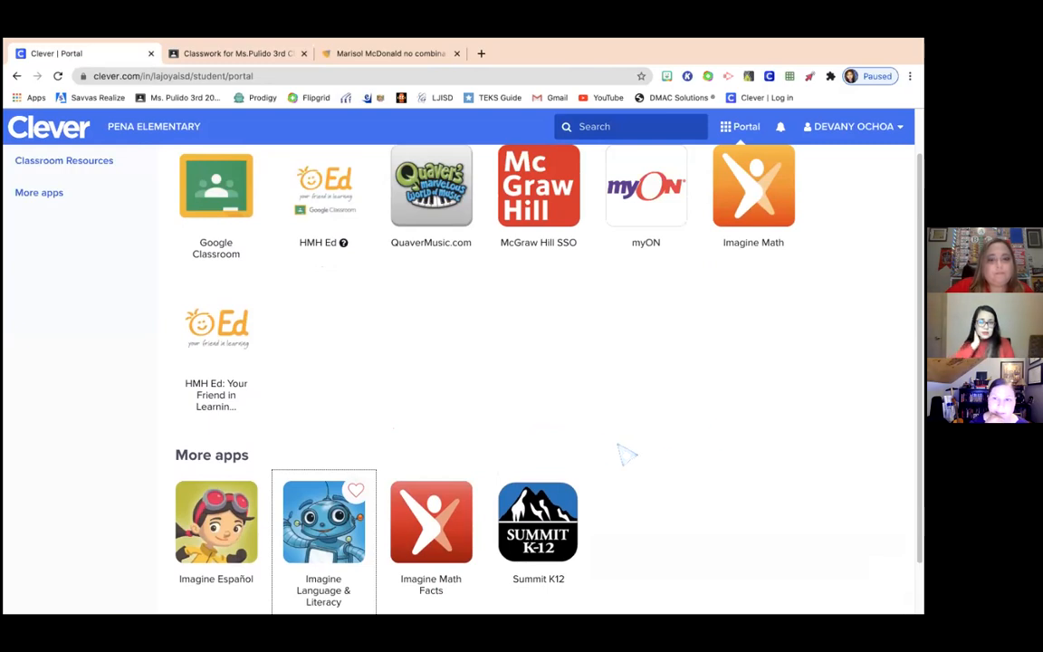
- Launch myON and browse its dashboard showing the last book opened and ATOS ZPD 2.6–3.6
{"action": "left_click", "coordinate": [649, 220]}
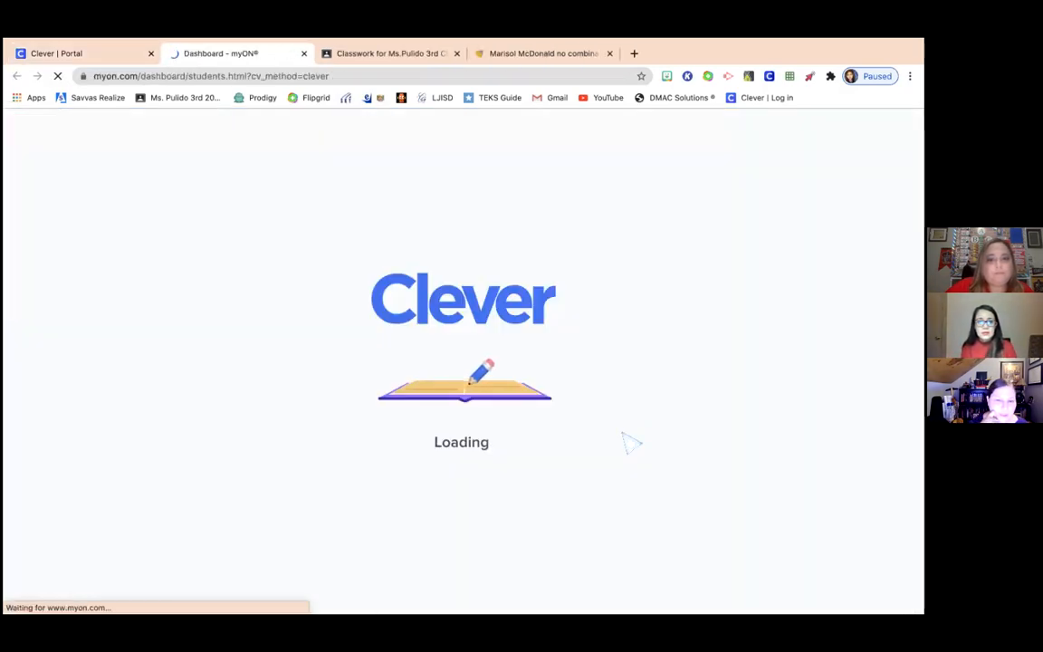
{"action": "scroll", "coordinate": [718, 443], "scroll_direction": "down", "scroll_amount": 1}
{"action": "scroll", "coordinate": [720, 443], "scroll_direction": "down", "scroll_amount": 5}
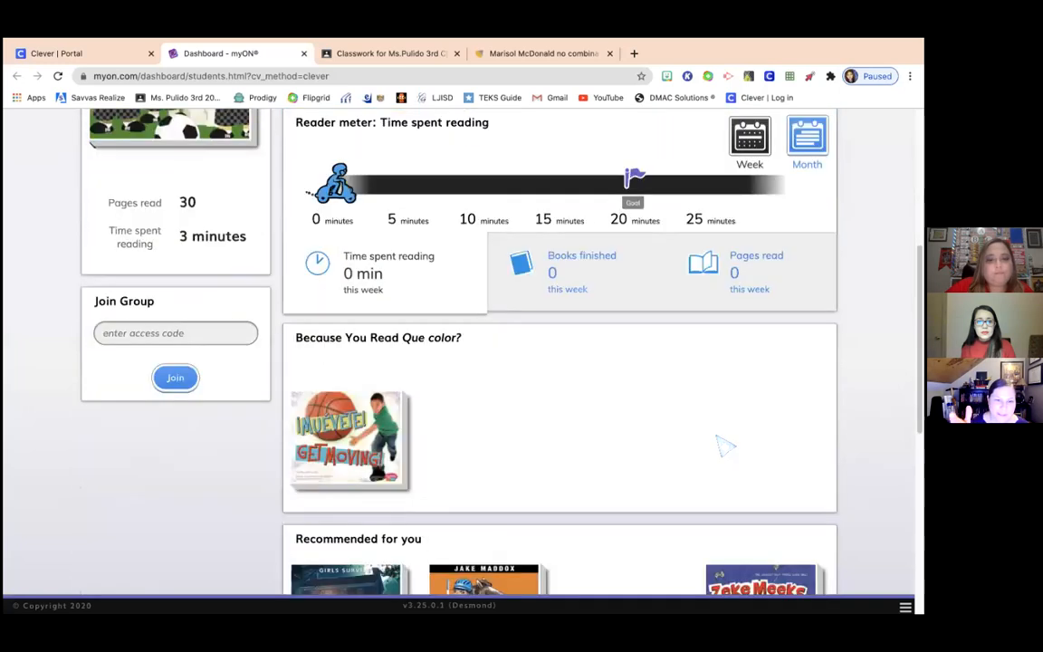
{"action": "scroll", "coordinate": [711, 443], "scroll_direction": "up", "scroll_amount": 8}
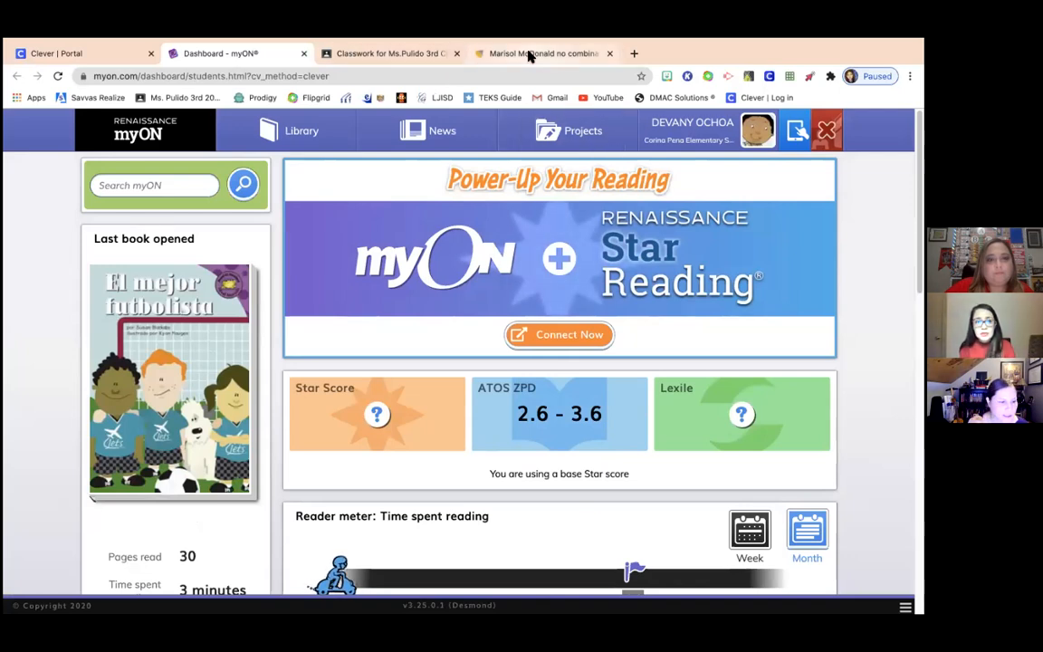
- Close the Dashboard - myON tab and browse the portal's Classroom Resources and More apps
{"action": "left_click", "coordinate": [127, 51]}
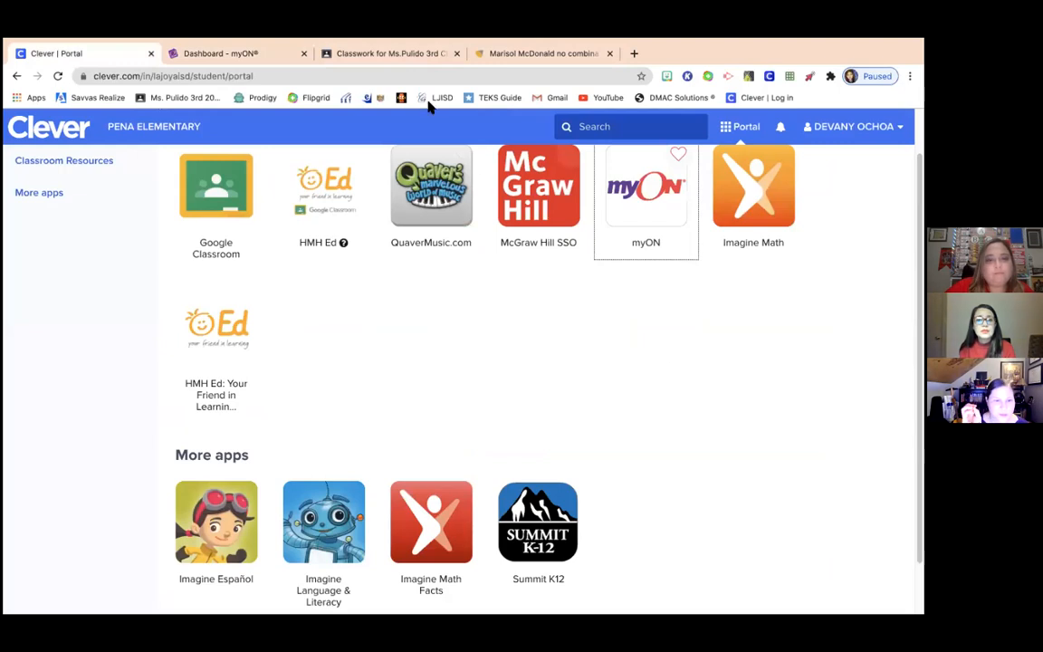
{"action": "left_click", "coordinate": [303, 54]}
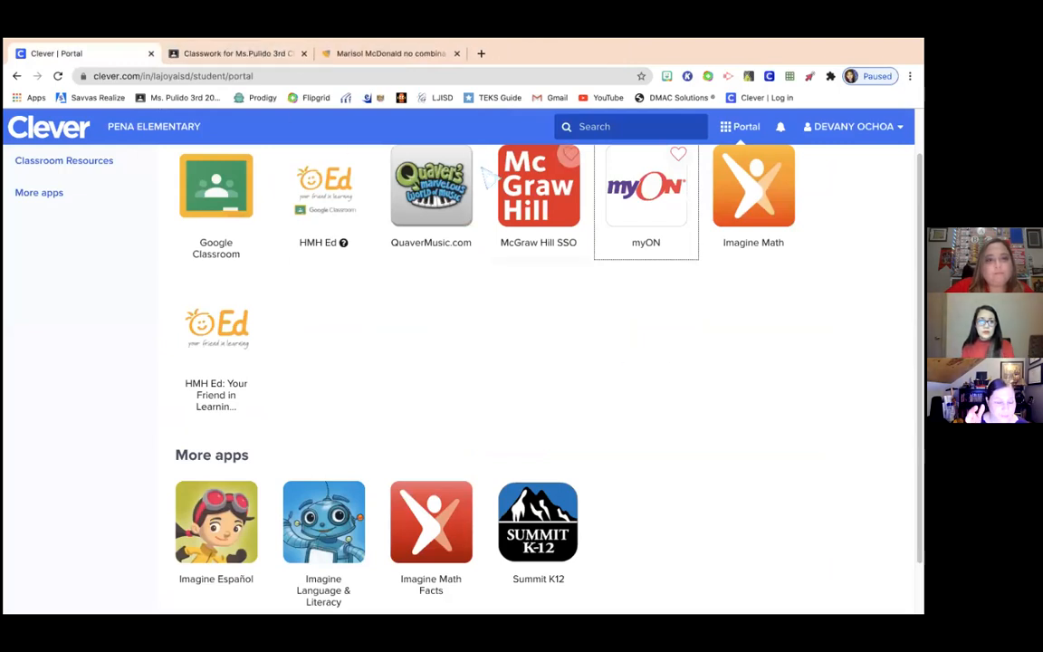
{"action": "scroll", "coordinate": [729, 378], "scroll_direction": "up", "scroll_amount": 1}
{"action": "scroll", "coordinate": [730, 378], "scroll_direction": "down", "scroll_amount": 2}
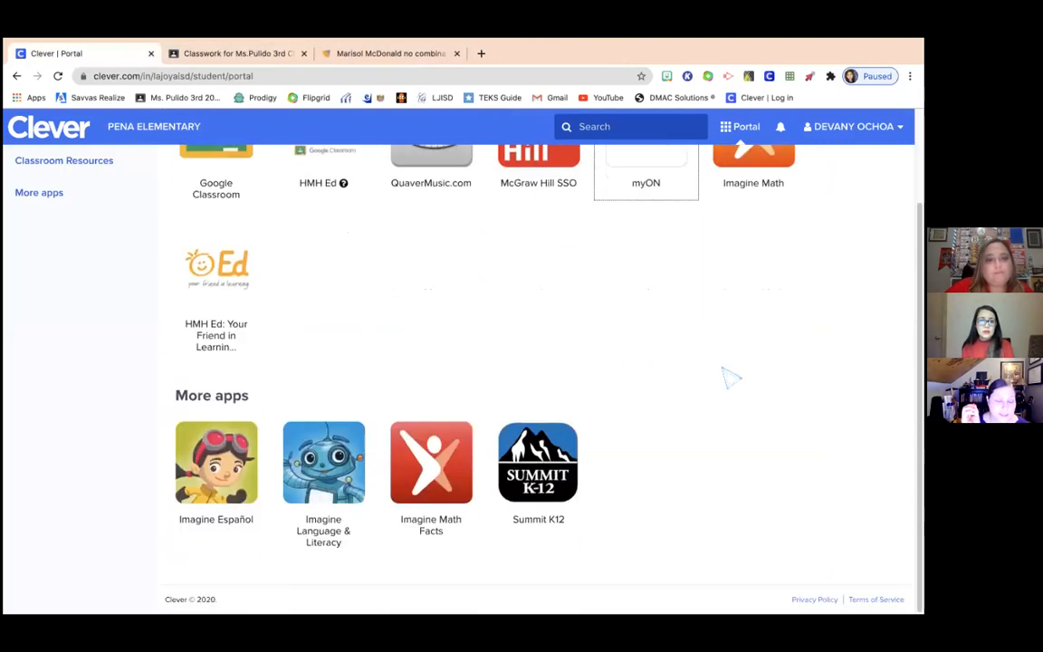
{"action": "scroll", "coordinate": [730, 378], "scroll_direction": "up", "scroll_amount": 2}
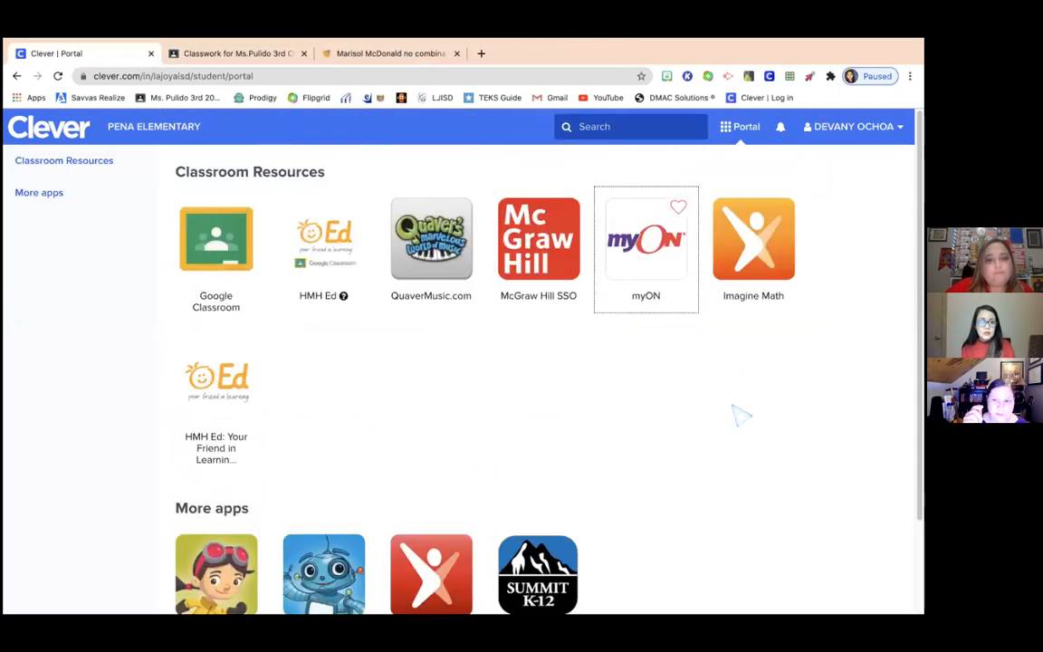
{"action": "scroll", "coordinate": [735, 418], "scroll_direction": "down", "scroll_amount": 2}
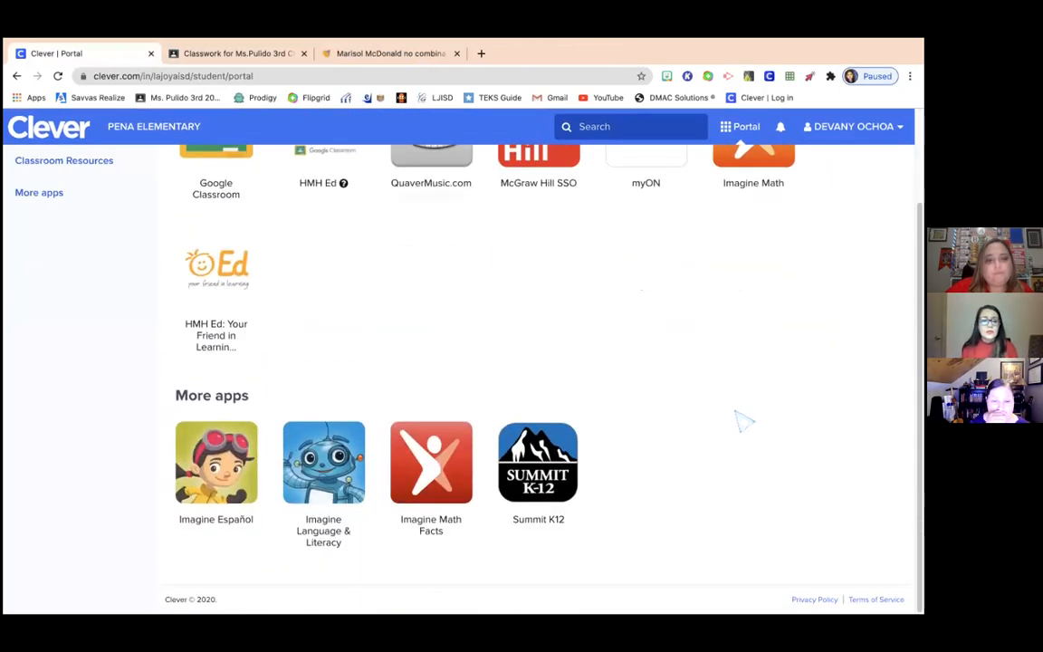
{"action": "scroll", "coordinate": [742, 419], "scroll_direction": "up", "scroll_amount": 2}
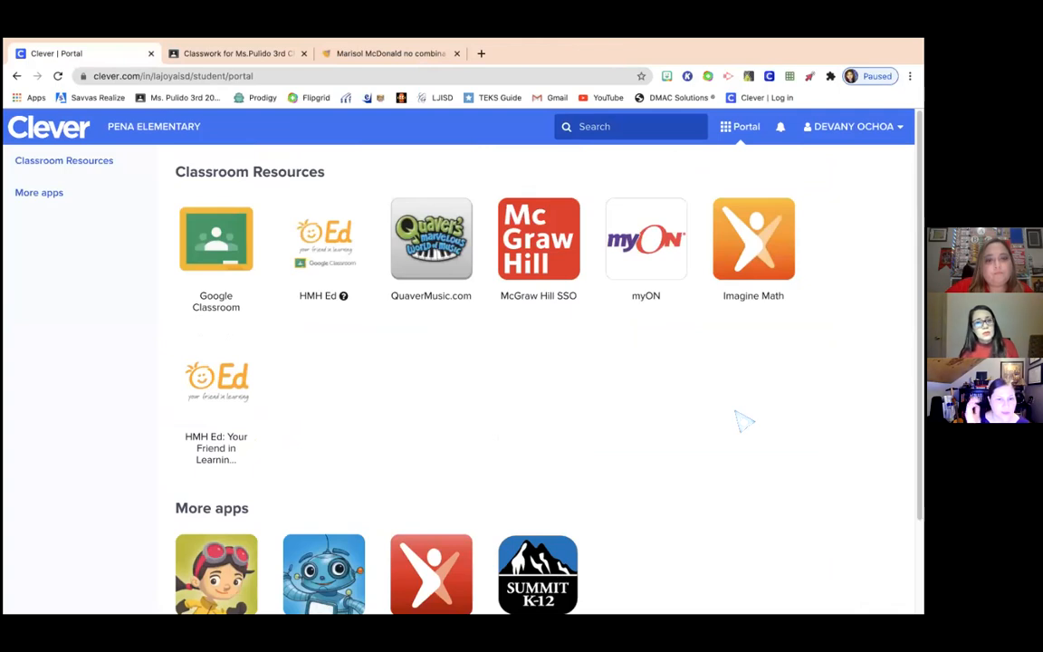
{"action": "scroll", "coordinate": [742, 421], "scroll_direction": "down", "scroll_amount": 2}
{"action": "scroll", "coordinate": [742, 421], "scroll_direction": "up", "scroll_amount": 2}
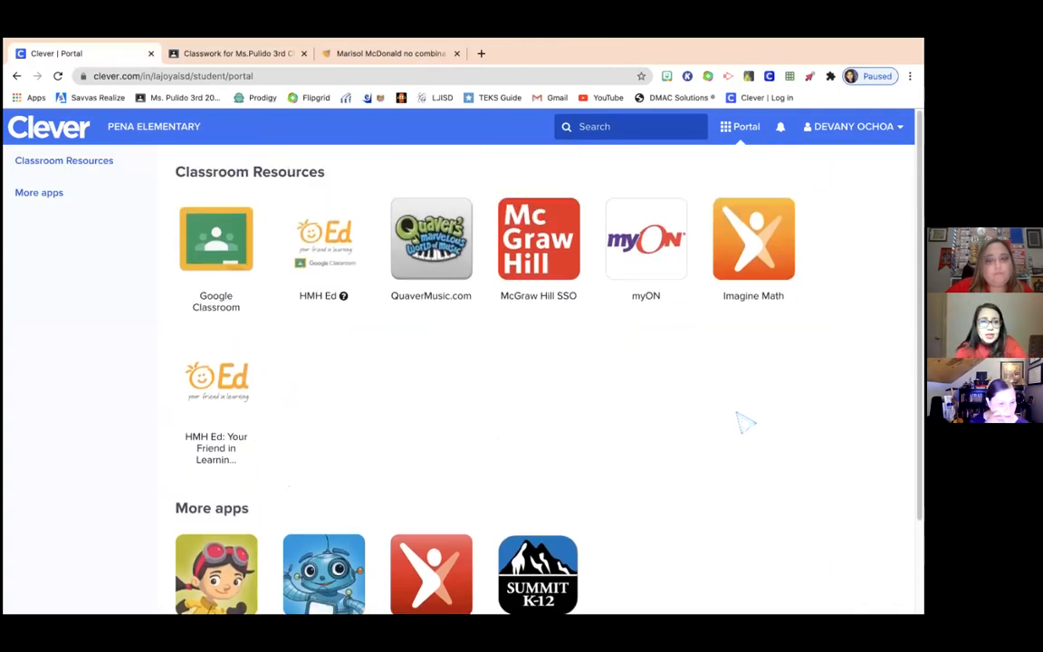